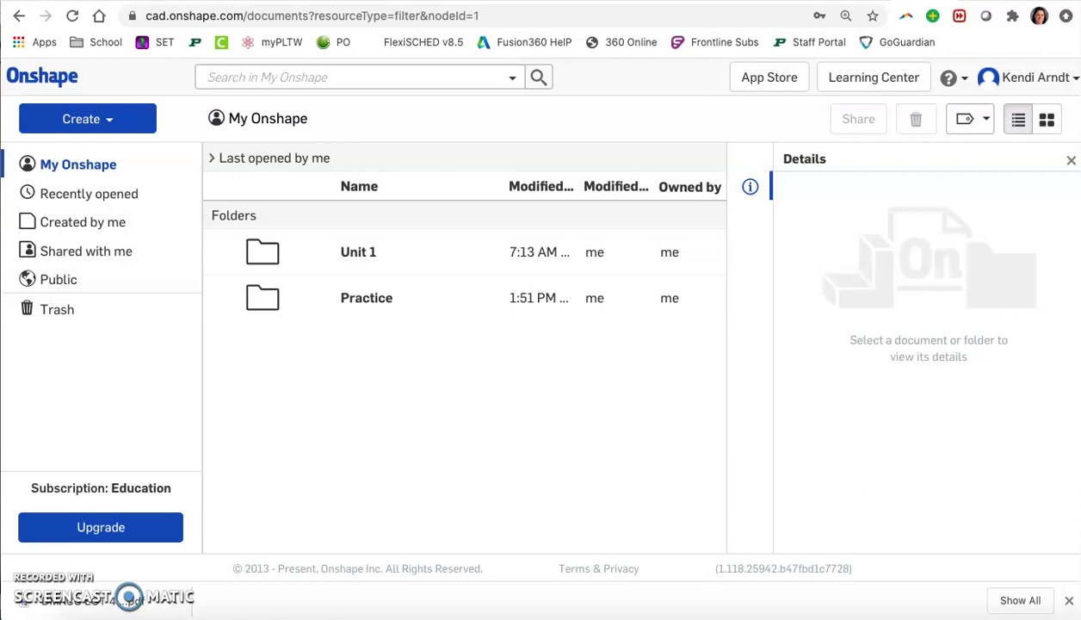
- In the Unit 1 folder, create a new document titled '1.2.4 Drawing #1'
click(362, 254)
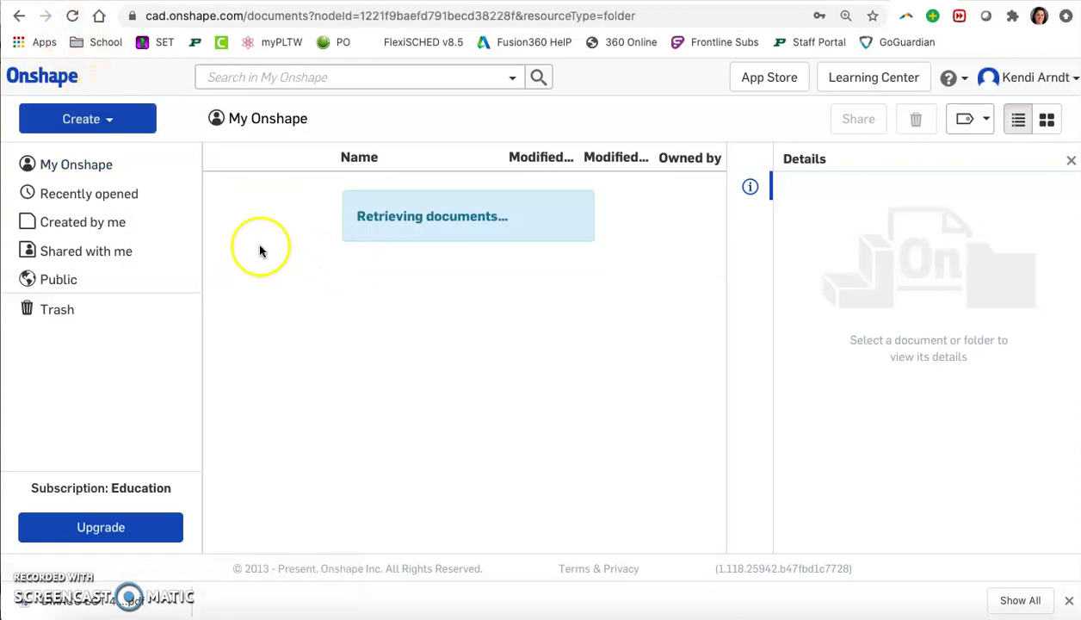
click(99, 119)
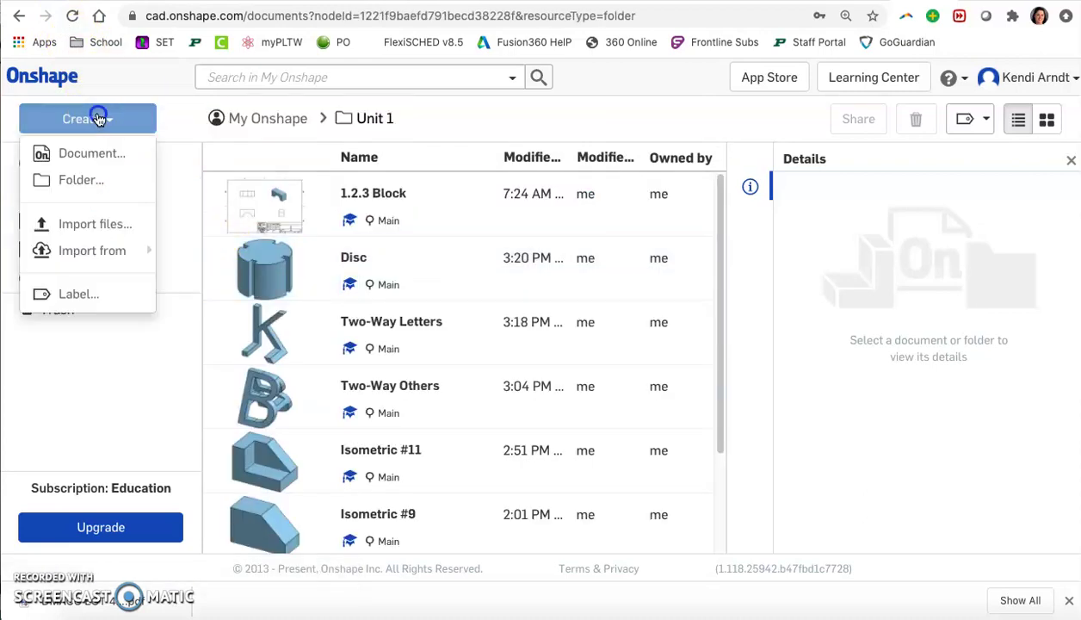
click(79, 155)
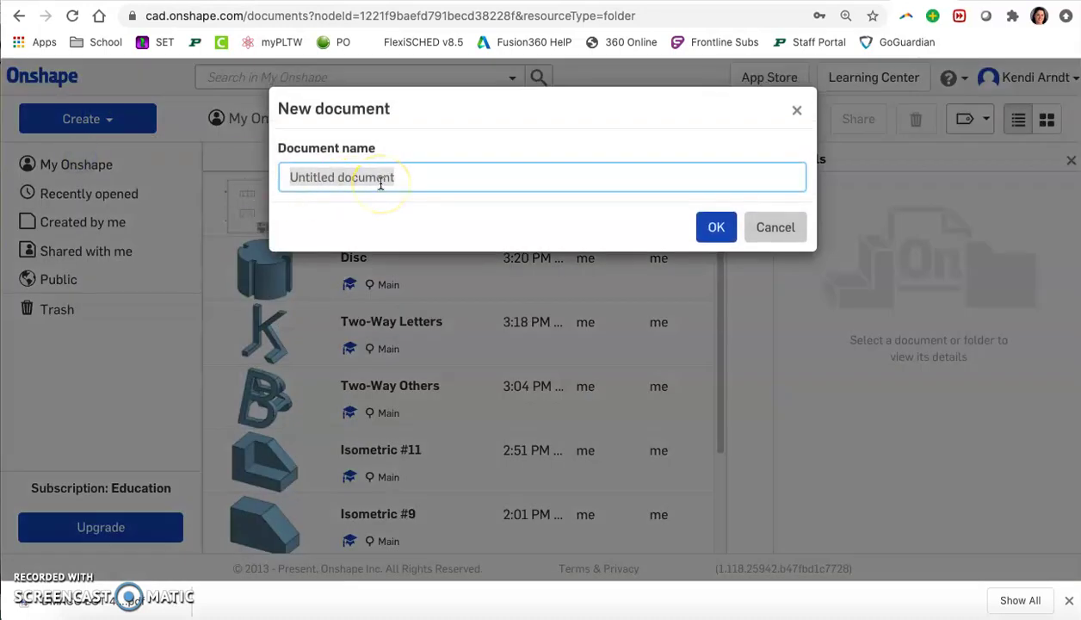
text(1.2.4 Drawing #)
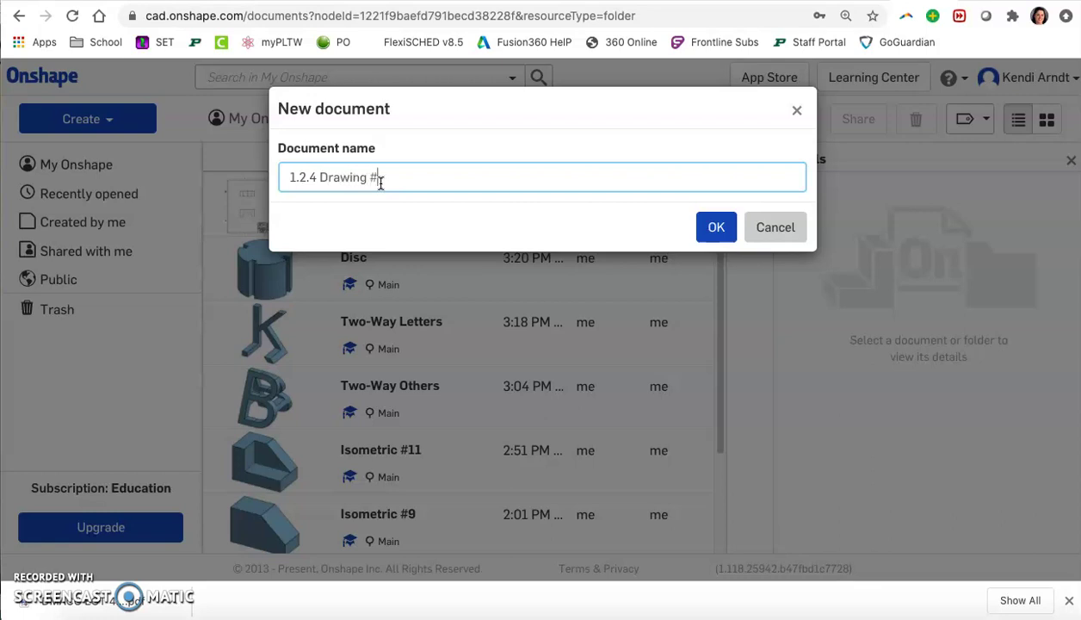
text(1)
key(Return)
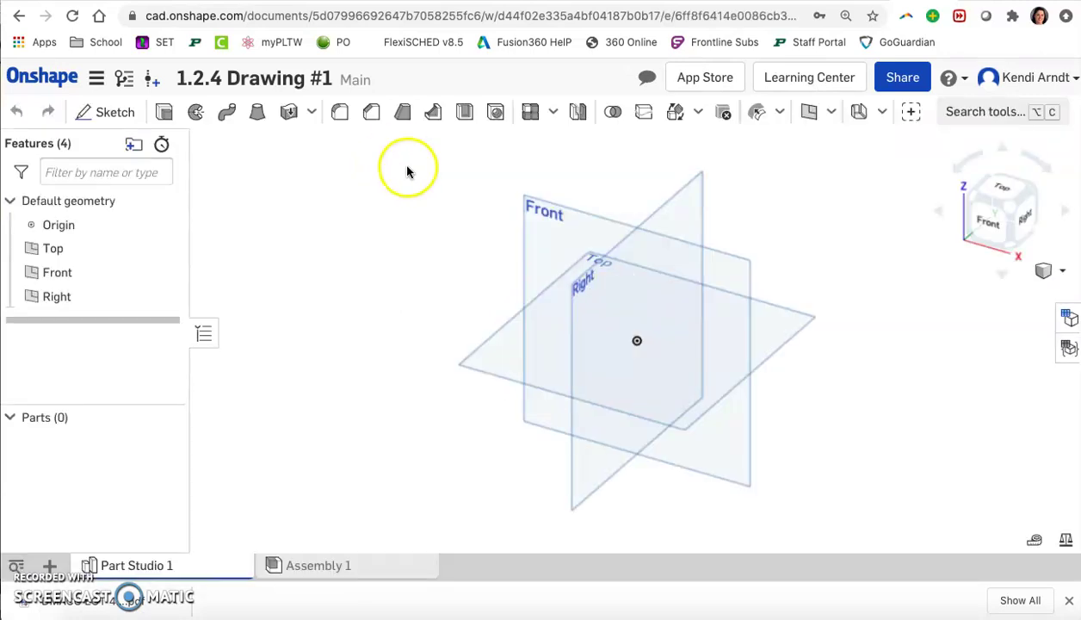
- Start a sketch on the Front plane viewed head-on, then switch to the Google Docs drawing
click(116, 112)
click(548, 211)
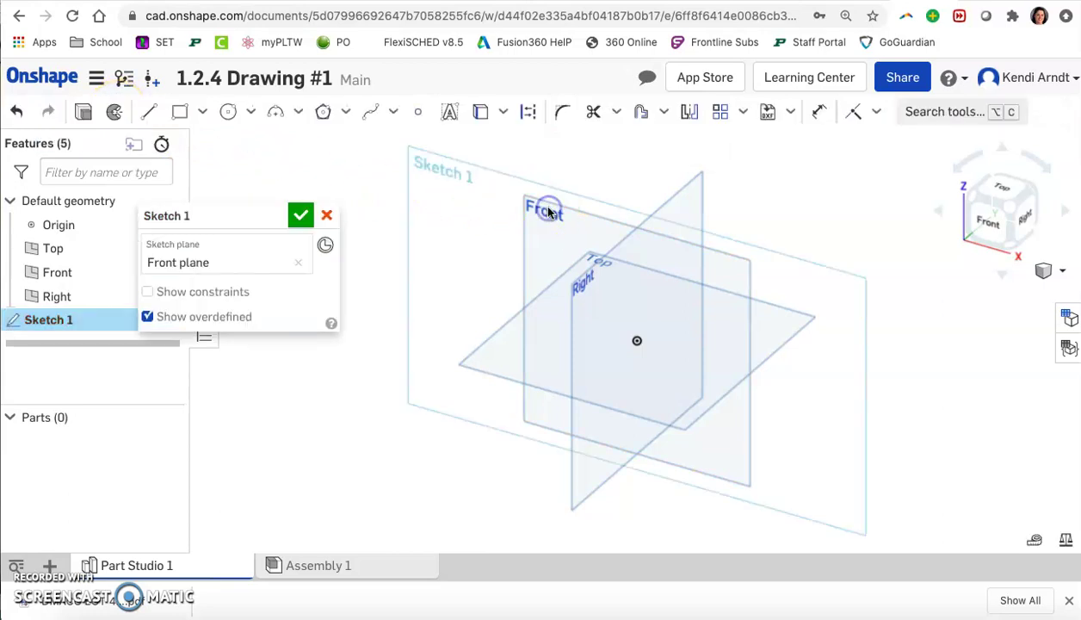
click(995, 215)
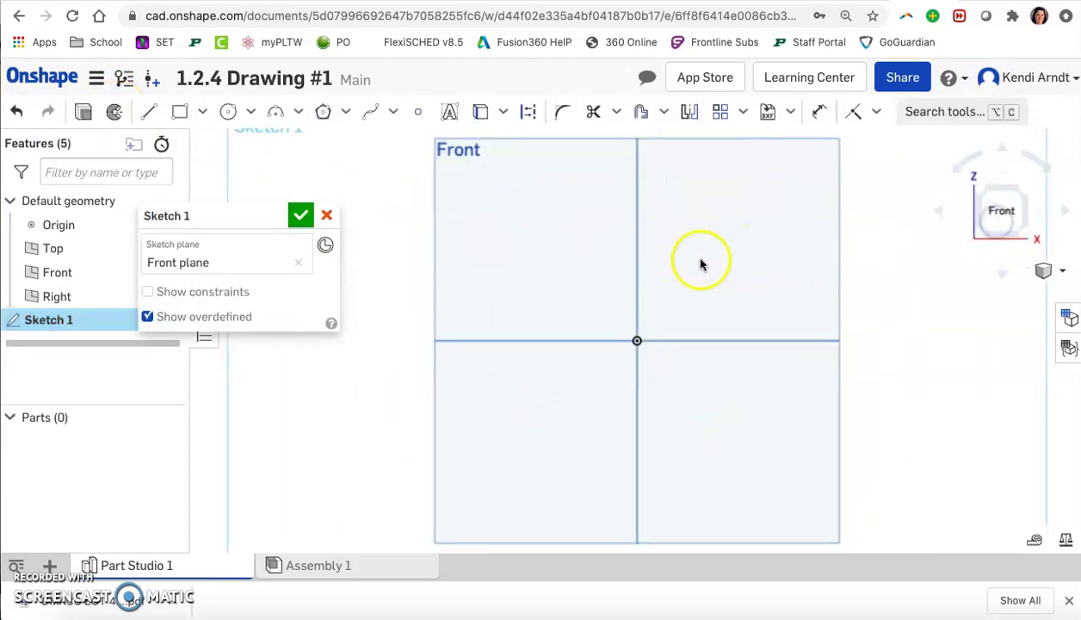
middle_drag(772, 265, 699, 283)
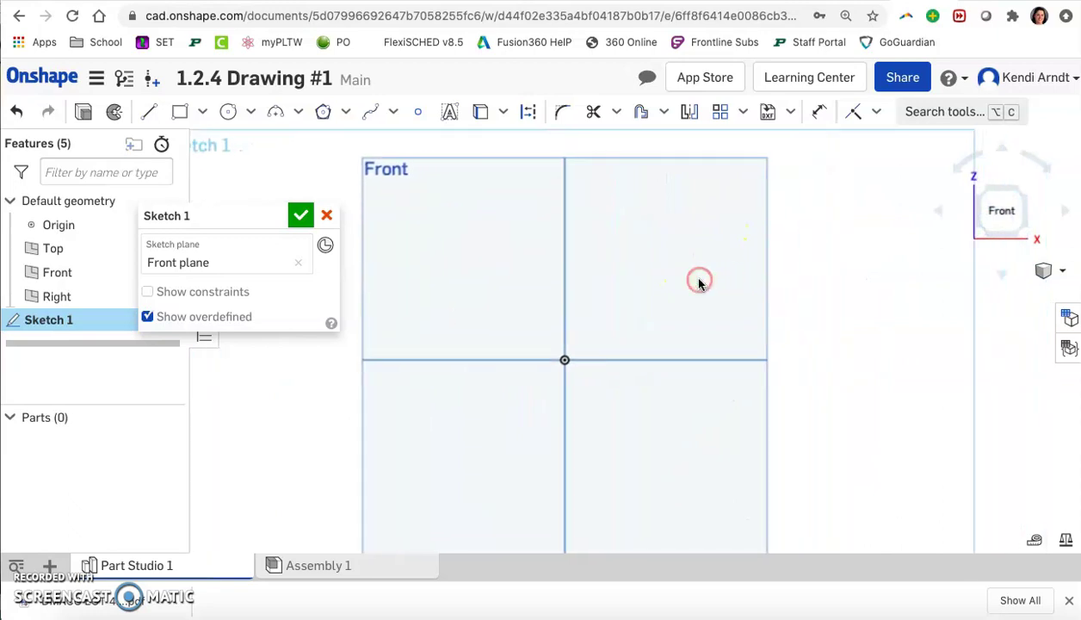
key(ctrl+Tab)
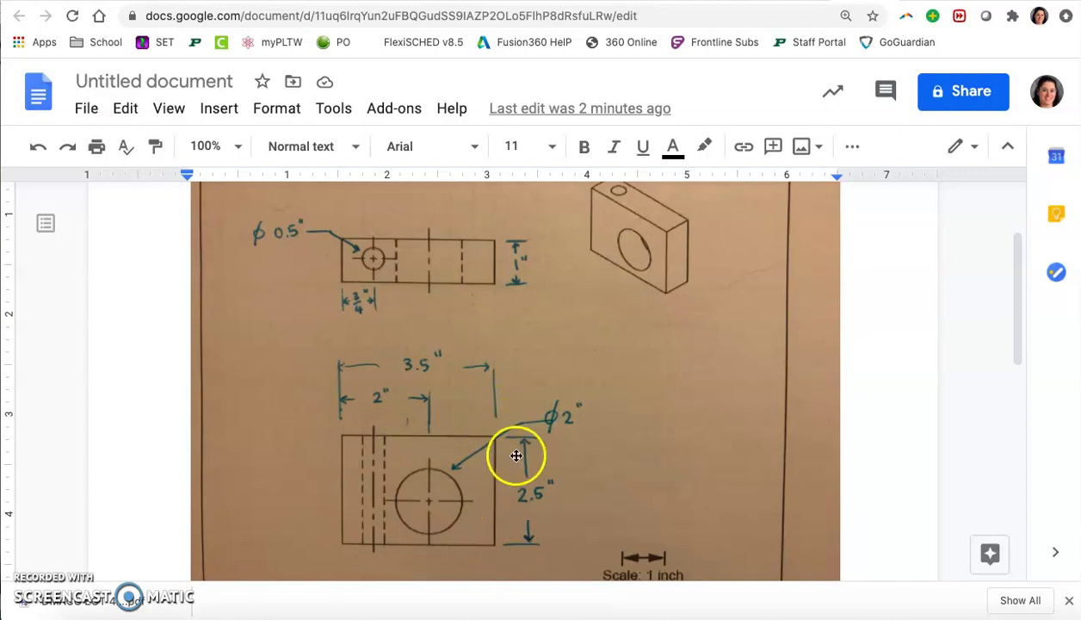
- Back in Onshape, draw a corner rectangle starting at the sketch origin
click(863, 3)
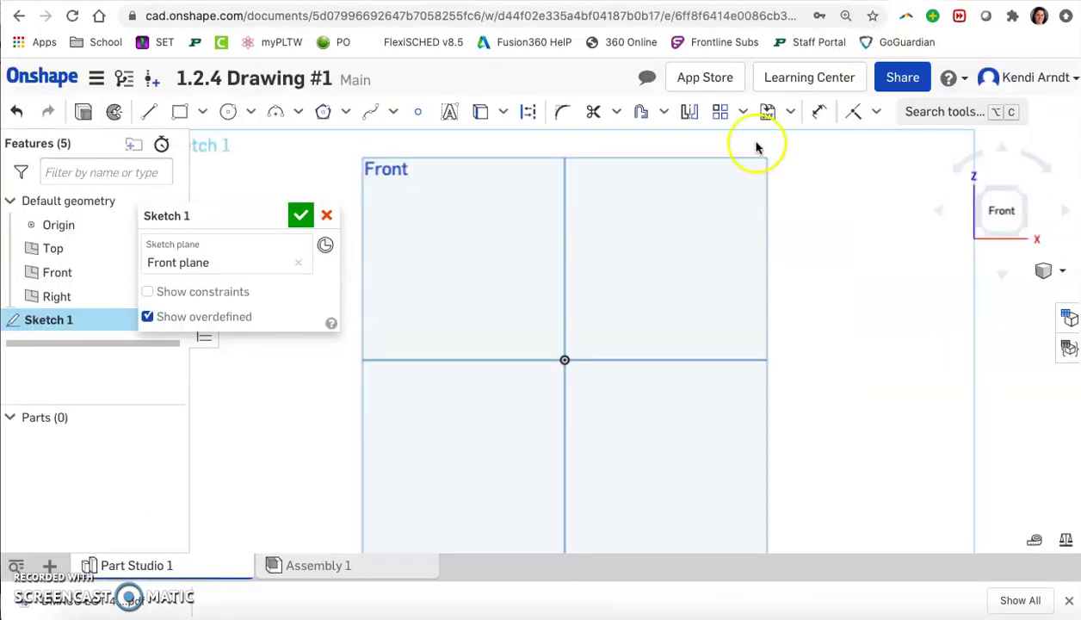
click(179, 111)
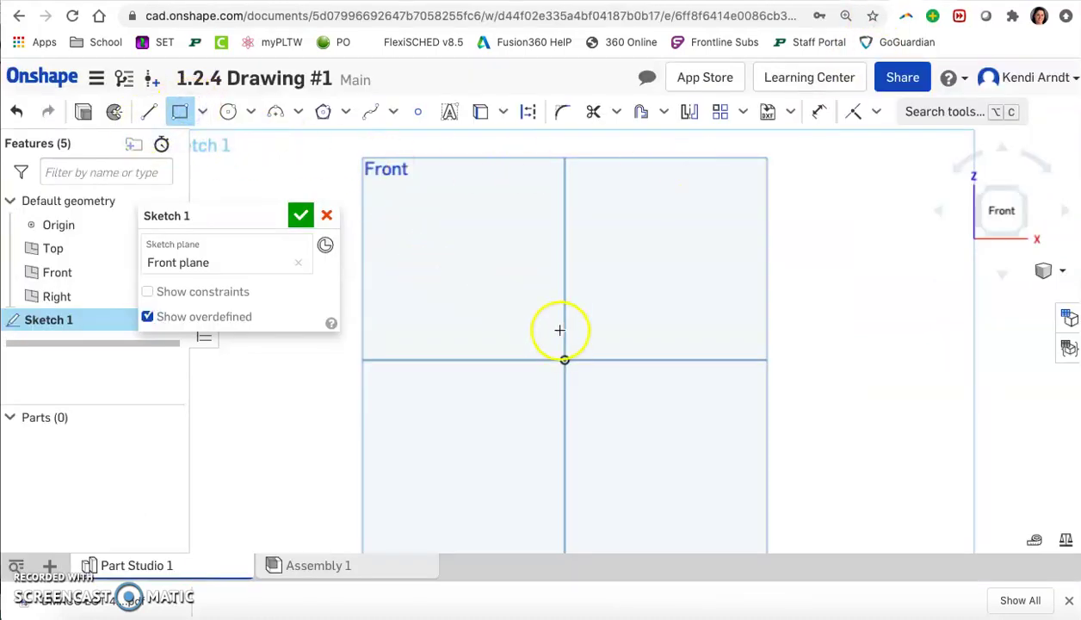
click(564, 360)
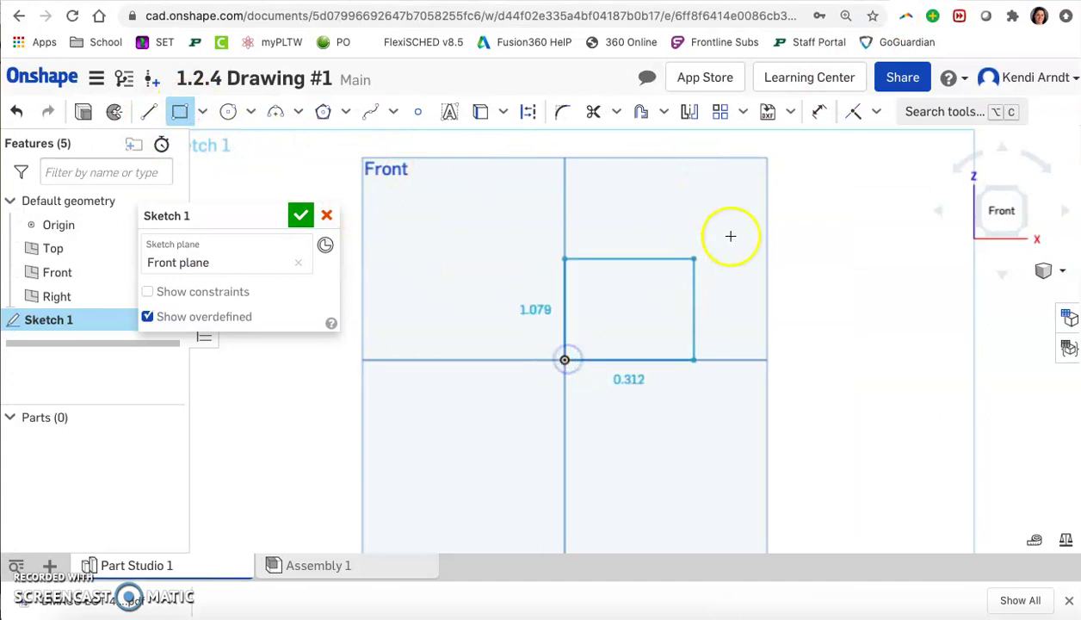
click(836, 198)
key(Escape)
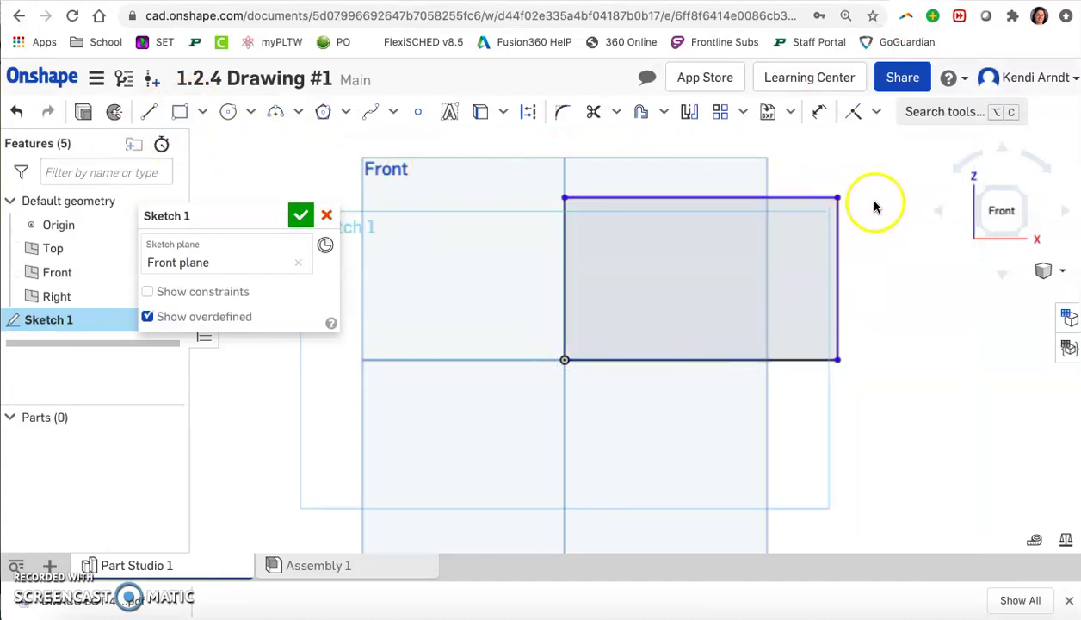
- Dimension the rectangle to 3.5 wide by 2.5 tall
key(d)
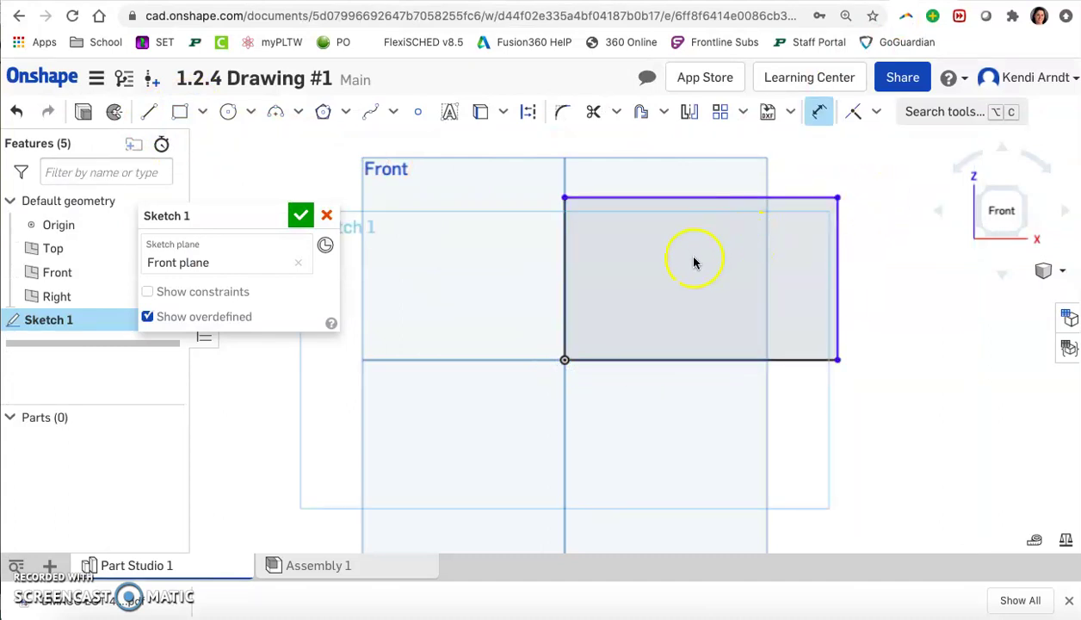
click(704, 360)
click(696, 394)
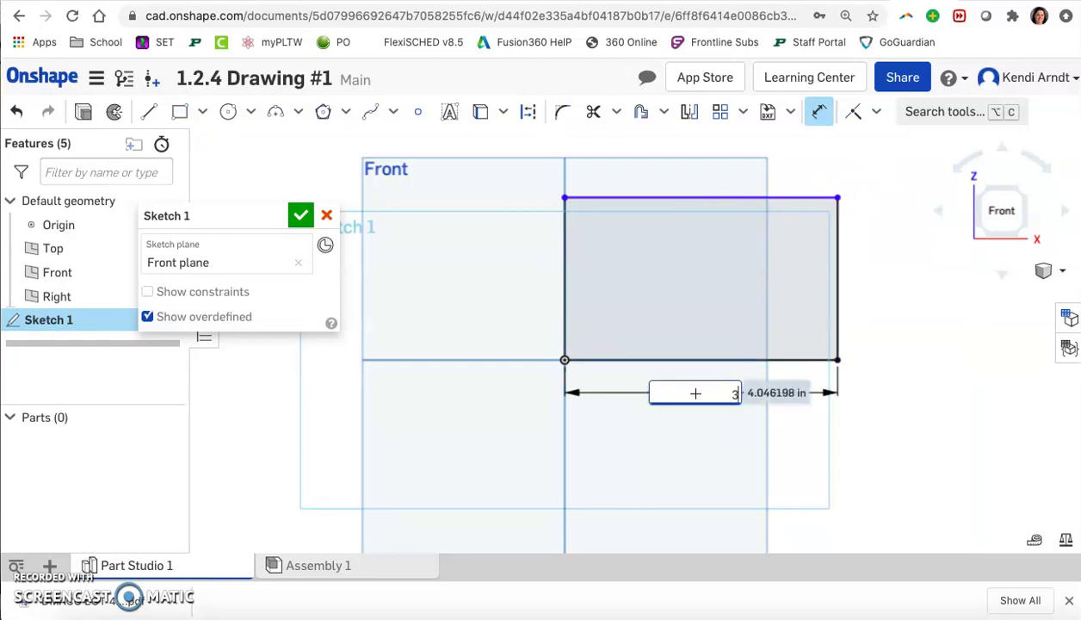
text(3.5)
key(Return)
click(805, 284)
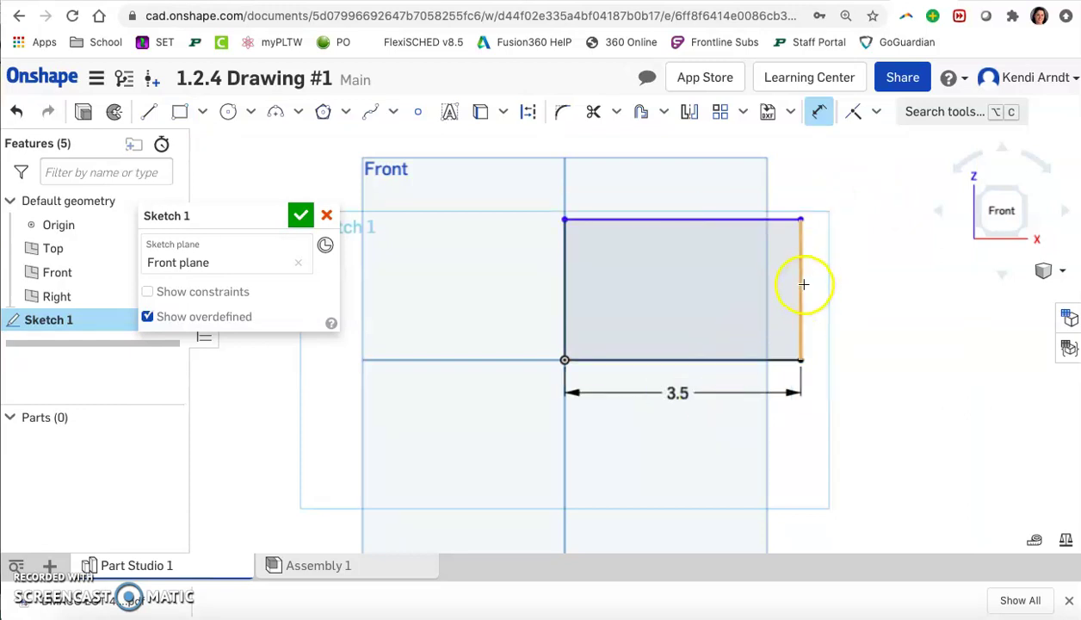
click(849, 283)
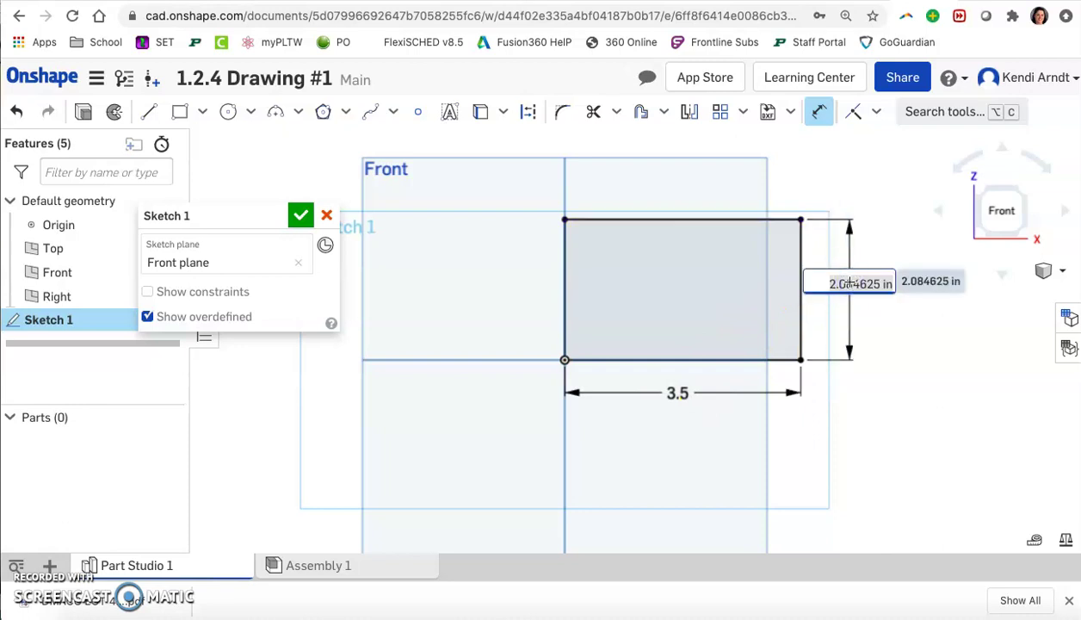
text(2.5)
key(Return)
click(845, 280)
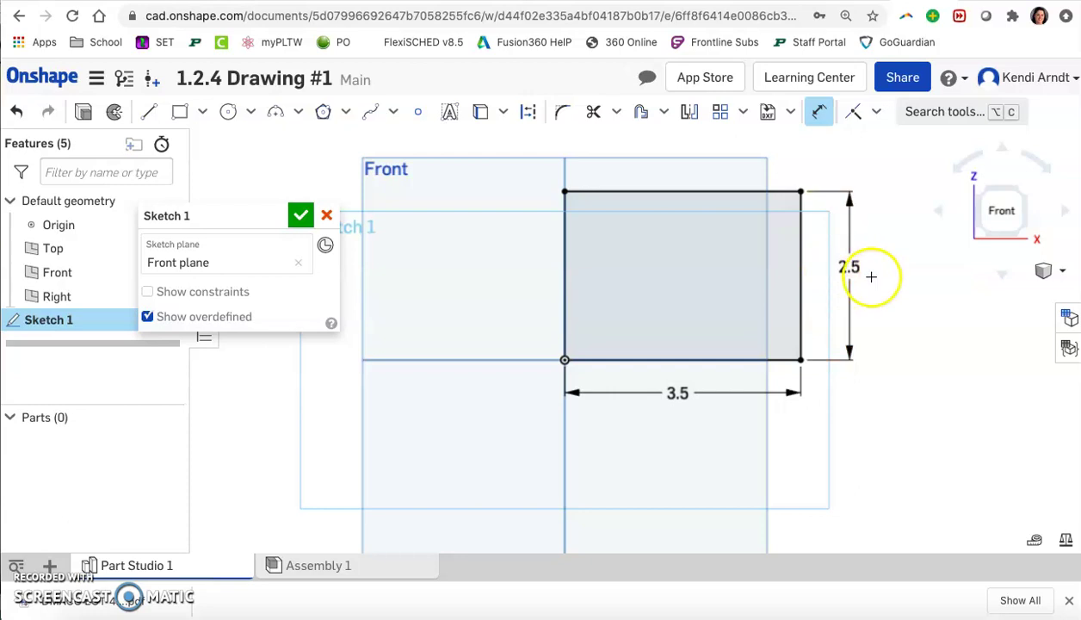
ctrl+right_drag(871, 275, 813, 277)
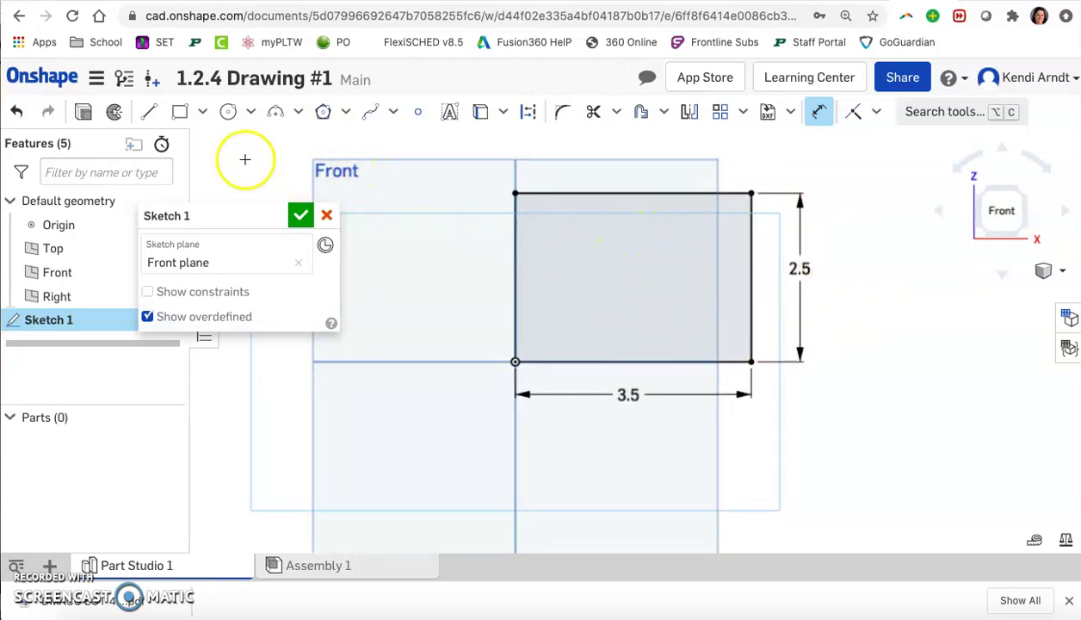
- Draw a circle inside the rectangle, then return to the reference drawing
click(227, 115)
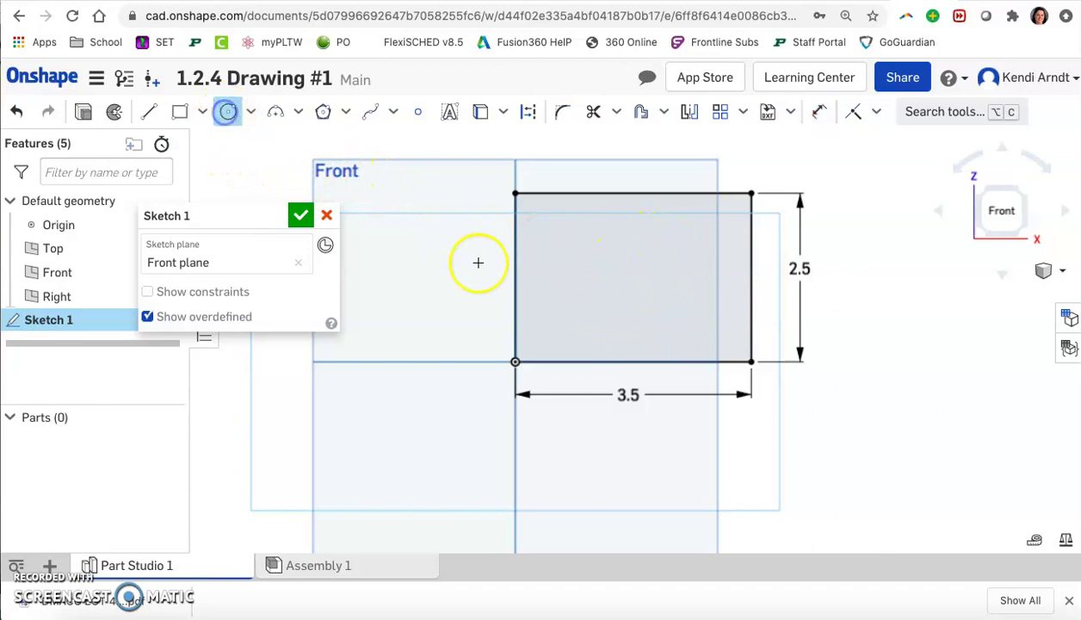
click(661, 303)
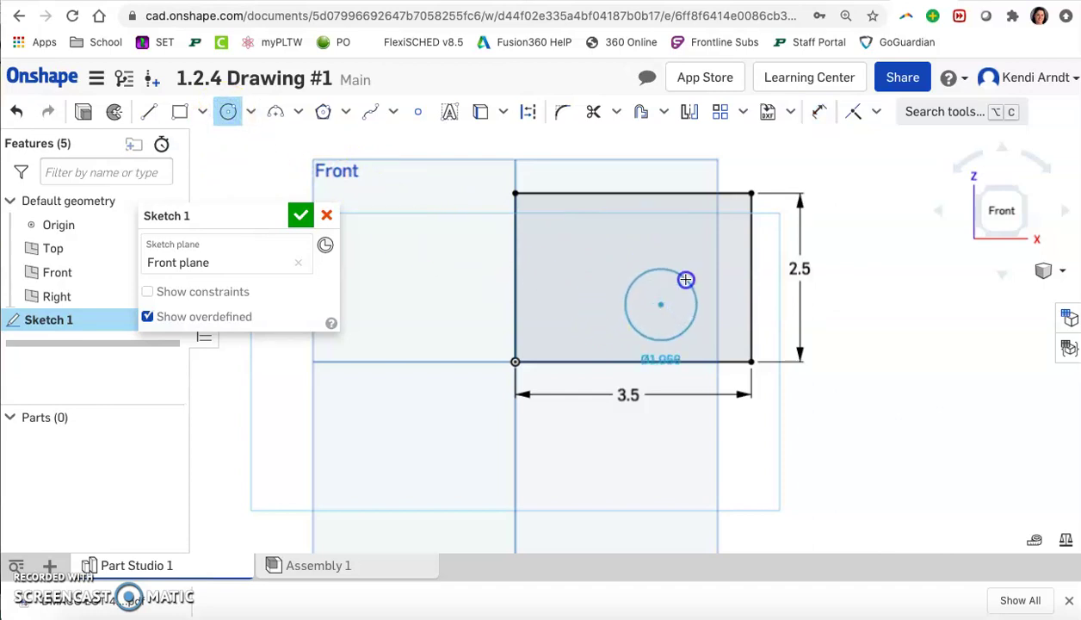
click(685, 279)
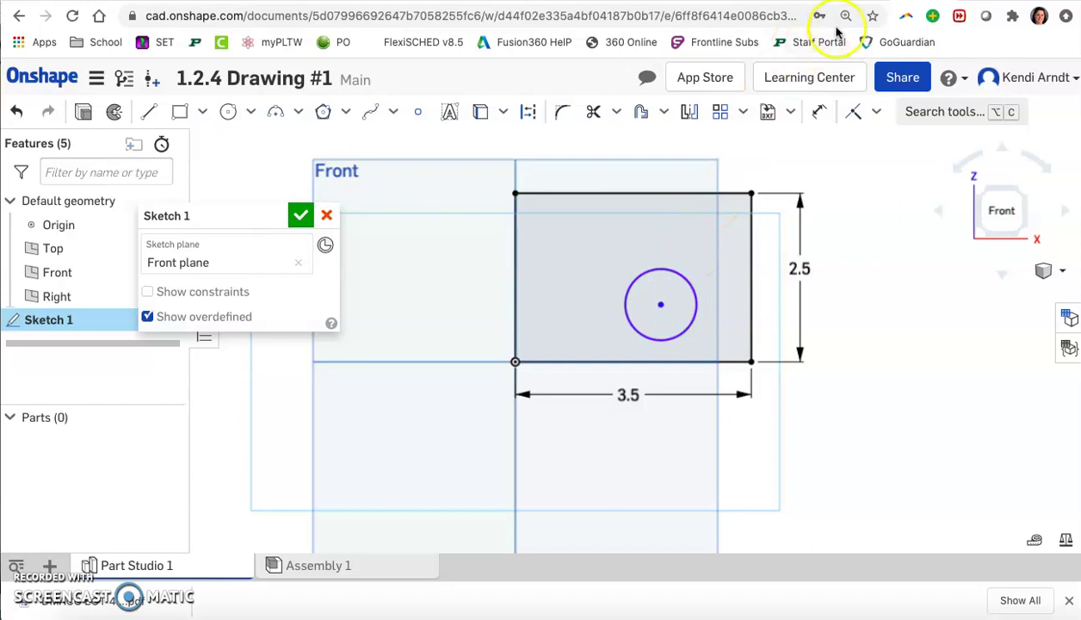
click(818, 5)
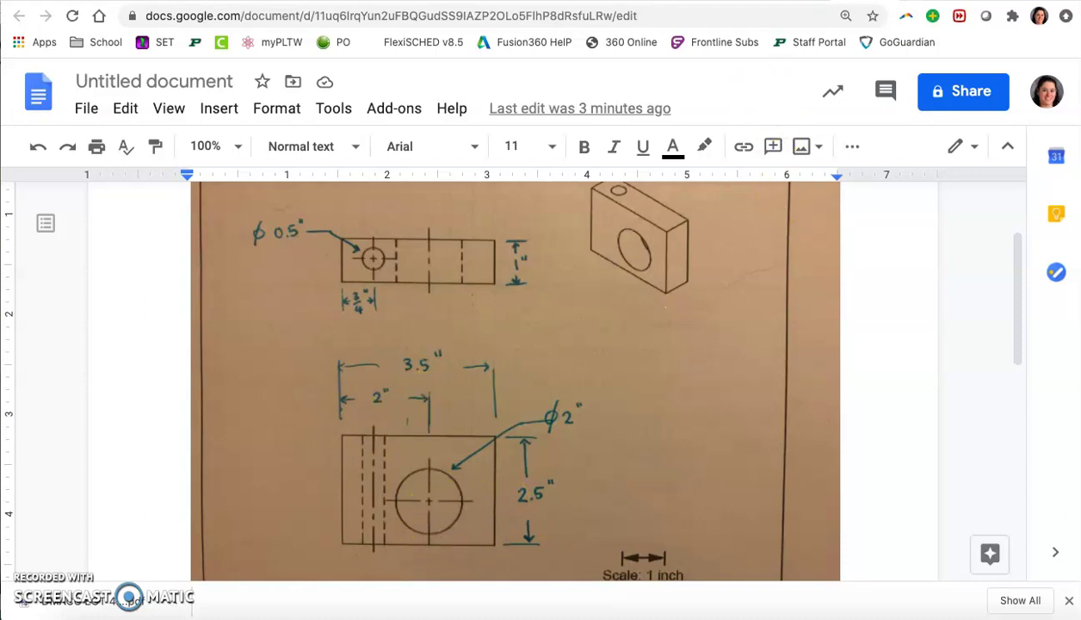
- Return from the reference drawing to the Onshape sketch of the block
key(ctrl+Tab)
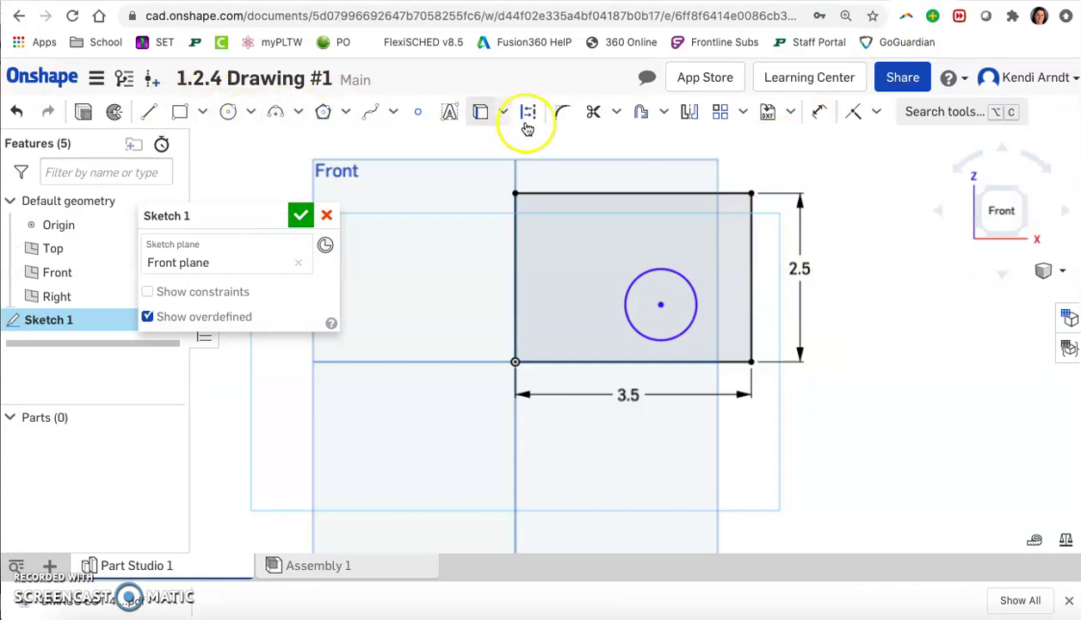
- Dimension the circle centre 2 in from the rectangle's left edge
key(u)
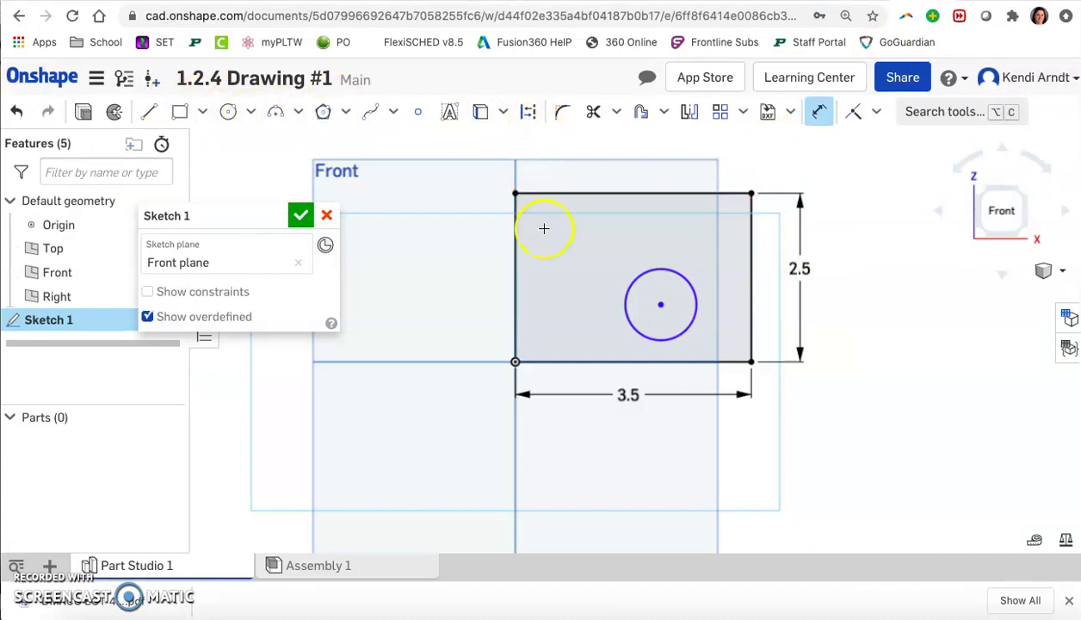
click(516, 282)
click(660, 304)
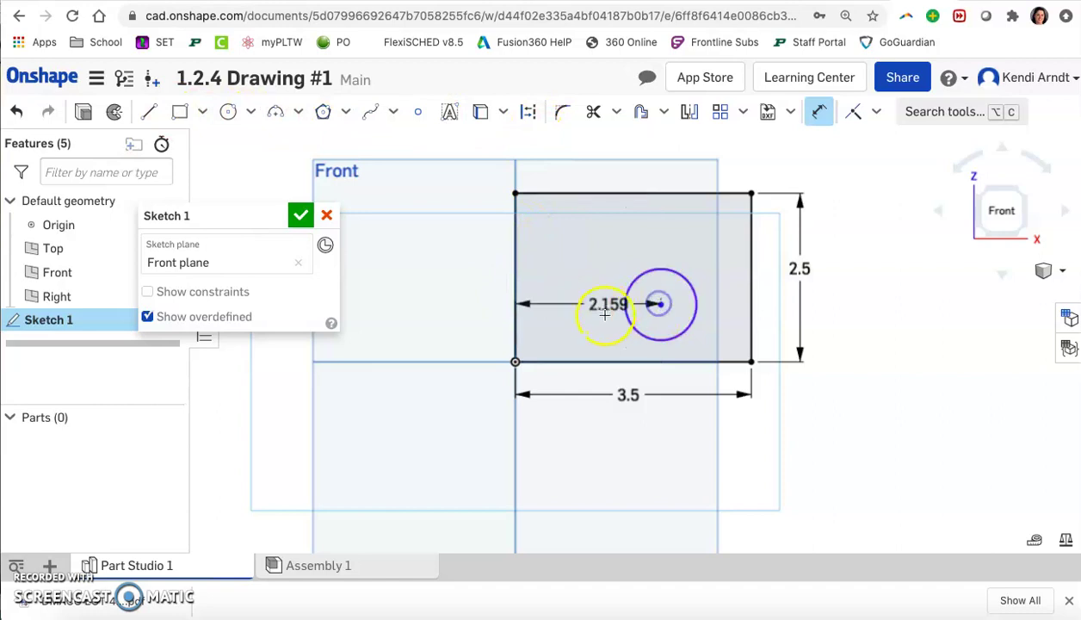
click(588, 379)
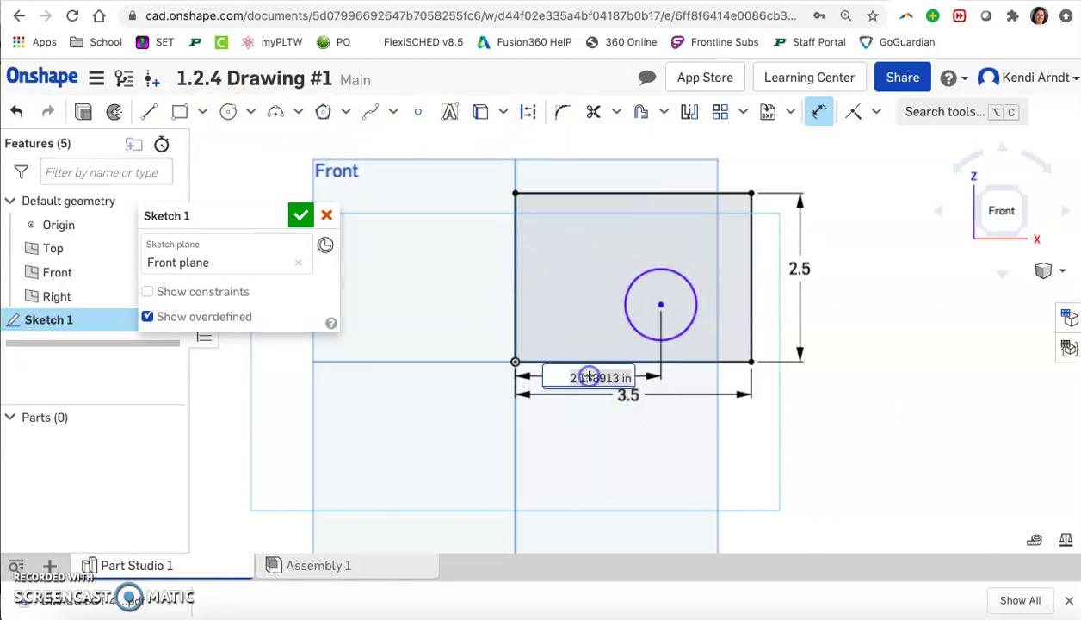
text(2)
key(Return)
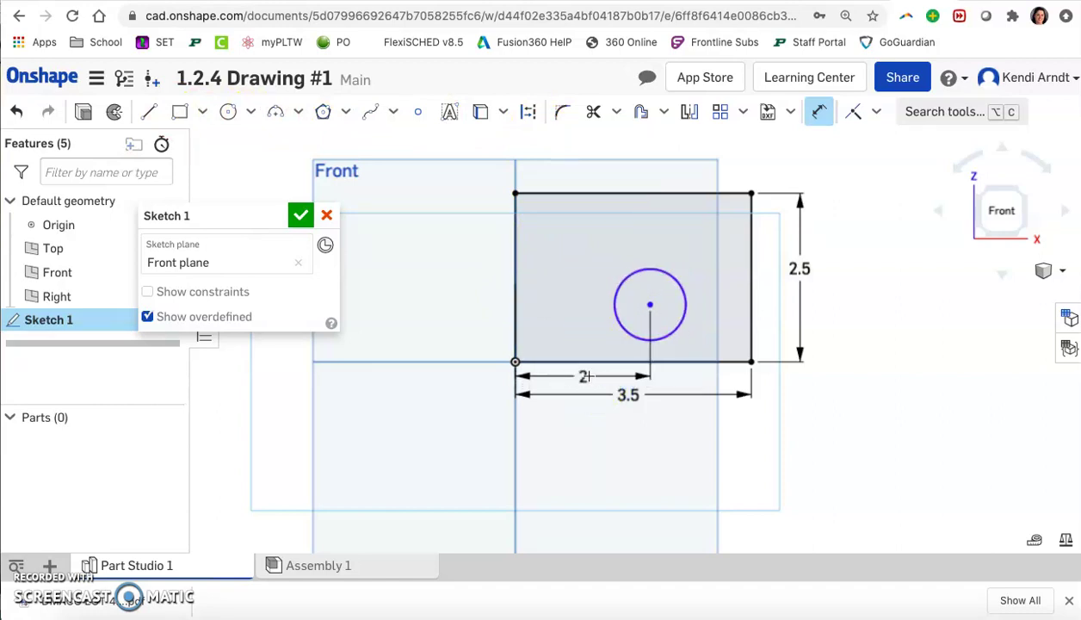
- Dimension the circle centre 1 in above the bottom edge and check the sketch is constrained
click(657, 340)
click(650, 305)
click(767, 313)
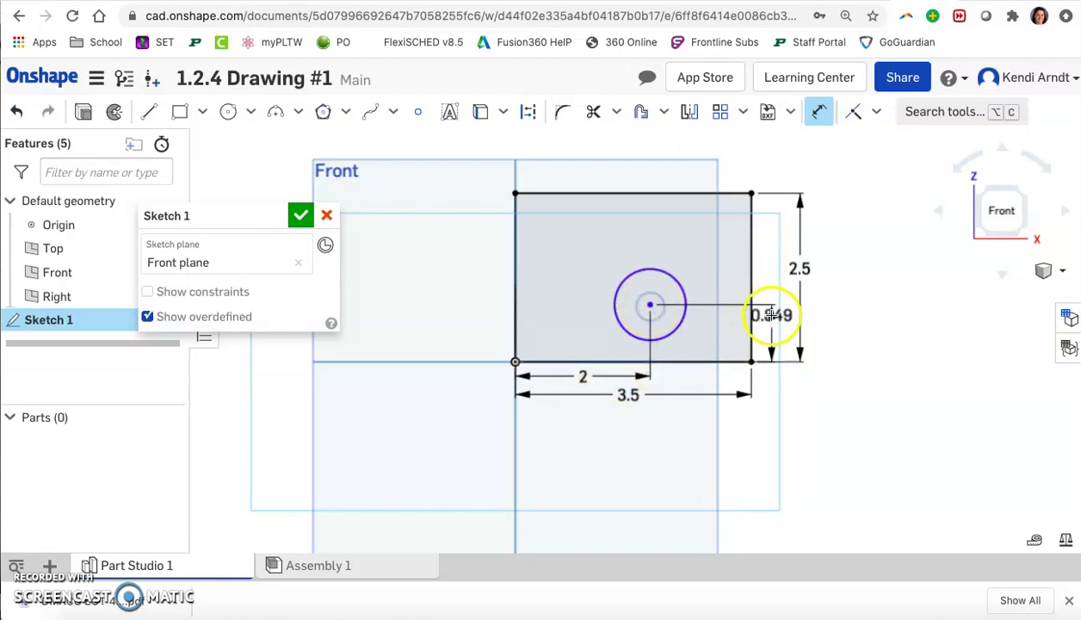
double_click(773, 320)
text(1)
key(Return)
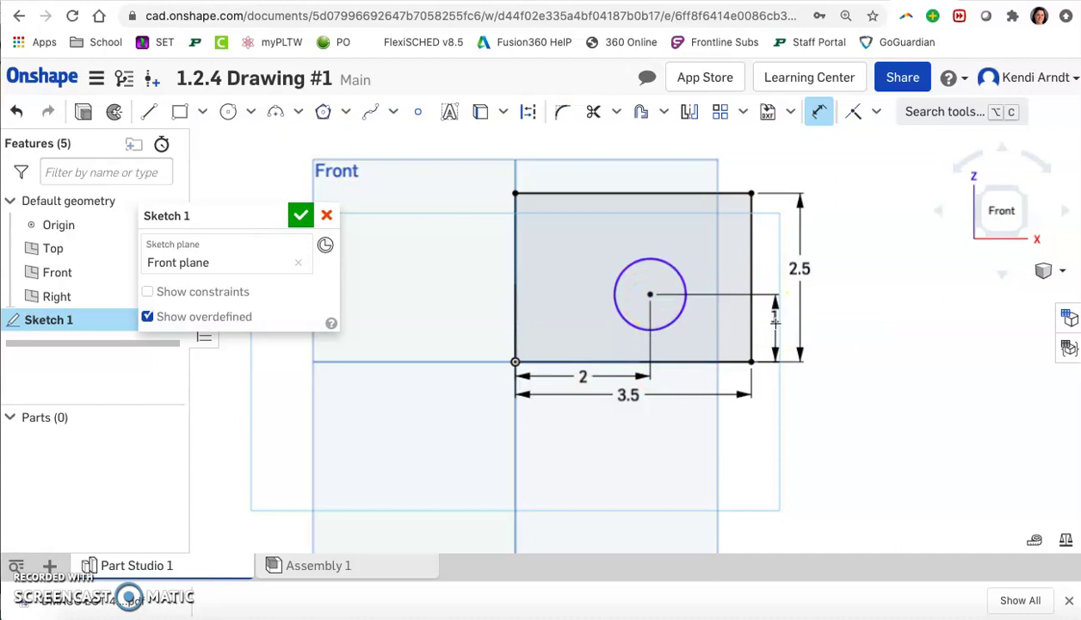
click(868, 293)
key(Escape)
click(861, 300)
click(796, 266)
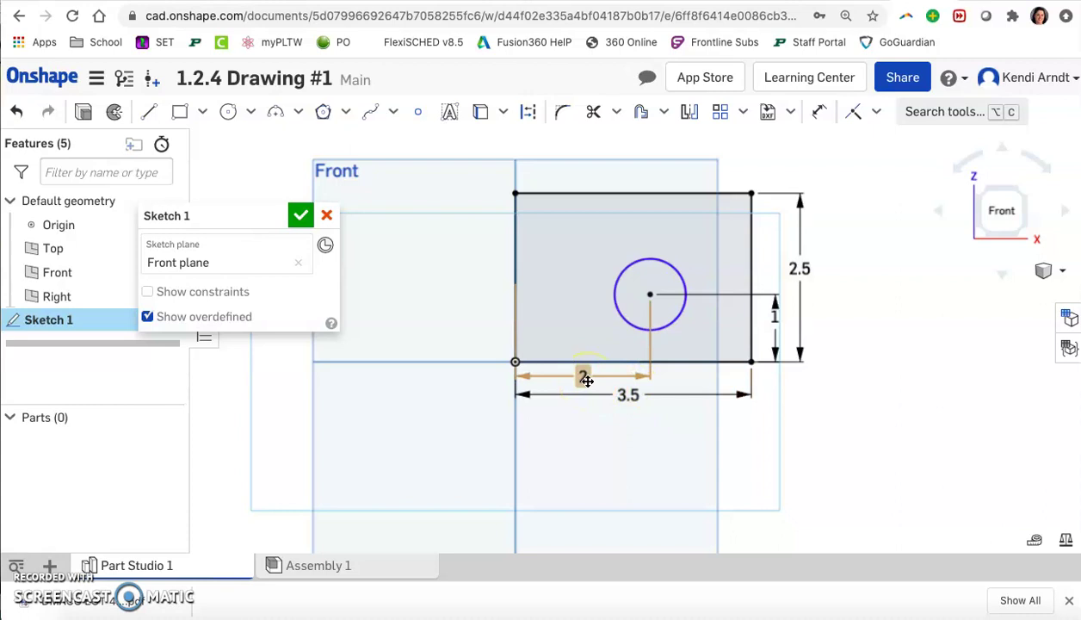
drag(579, 331, 495, 218)
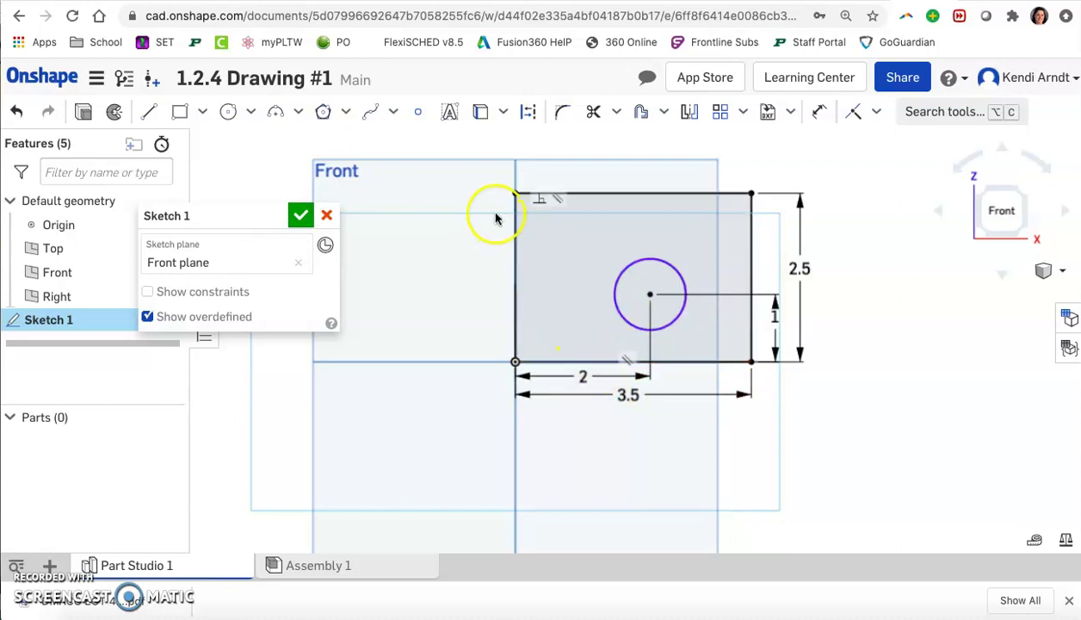
- Give the circle a 2 in diameter and move the Ø2 label clear of other labels
key(d)
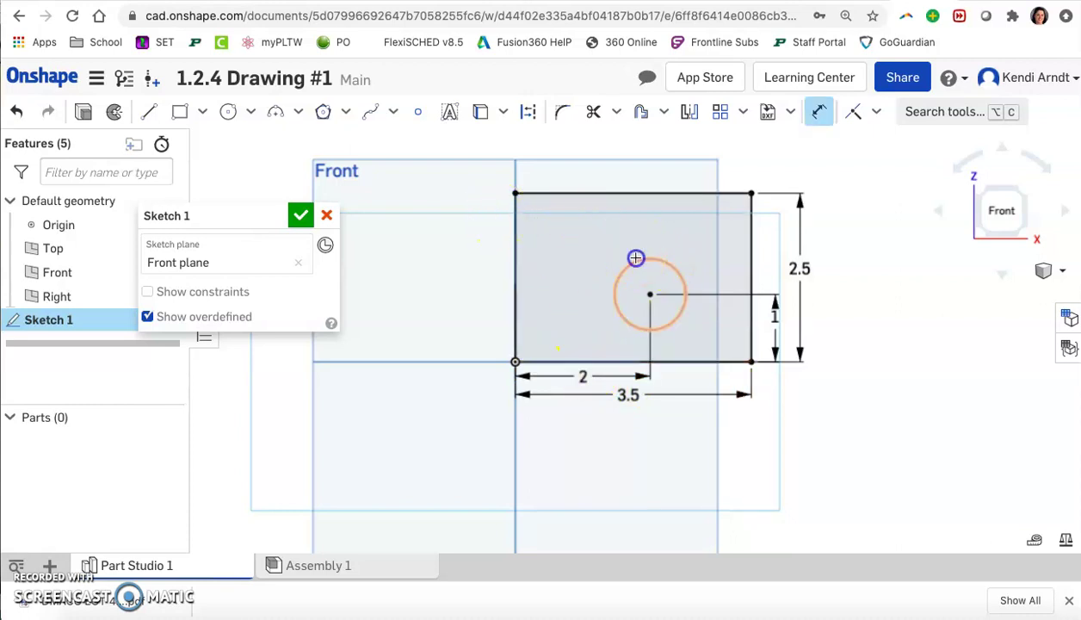
click(634, 256)
click(482, 230)
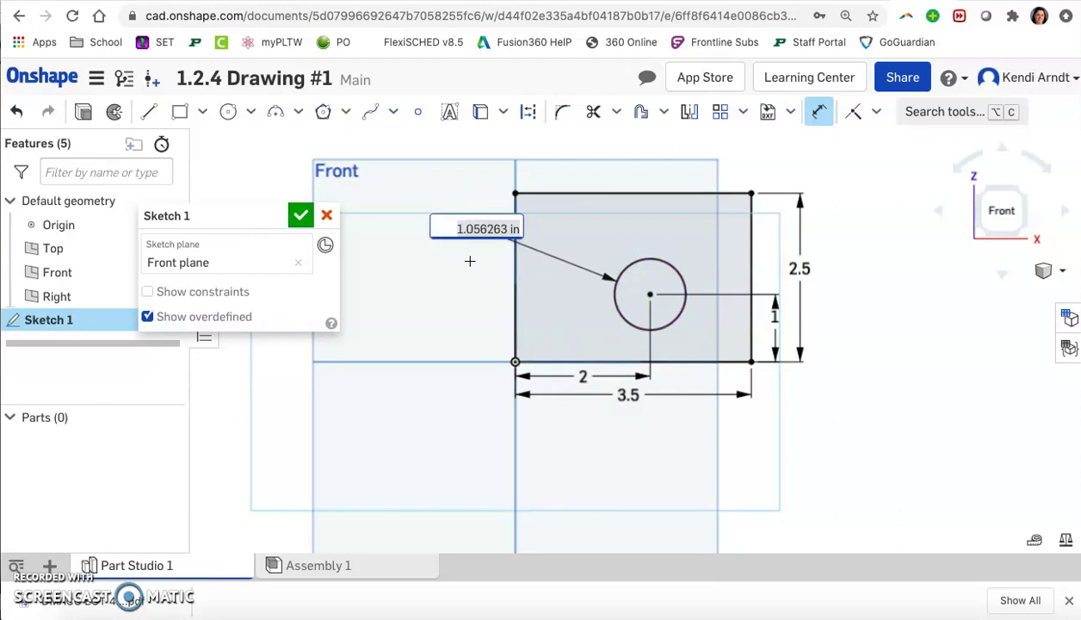
text(2)
key(Return)
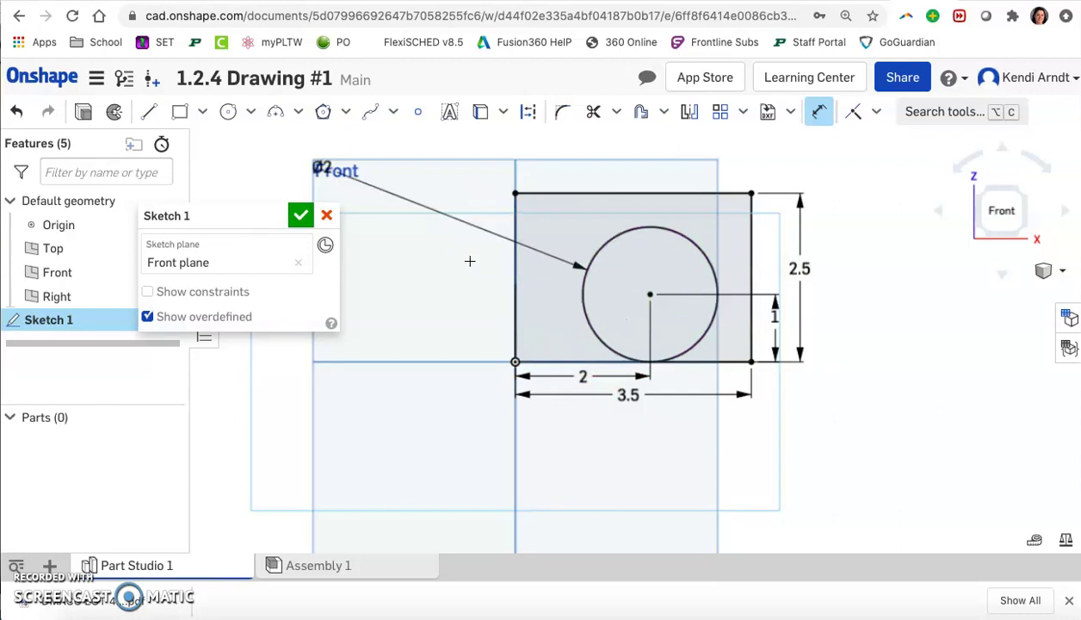
scroll(499, 301, down, 3)
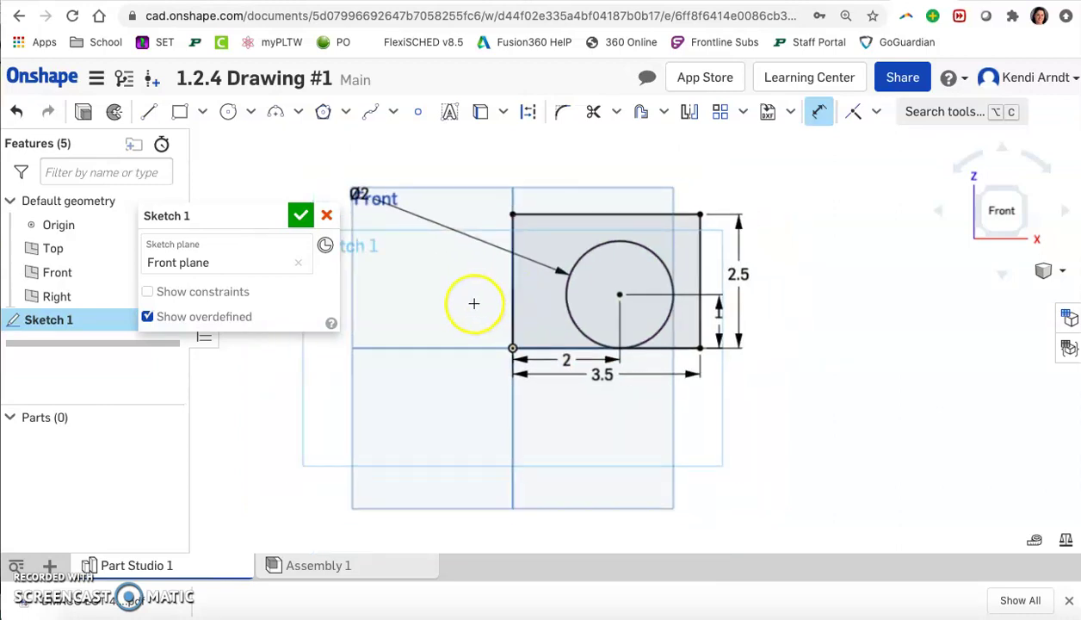
drag(448, 203, 654, 241)
middle_drag(892, 409, 826, 412)
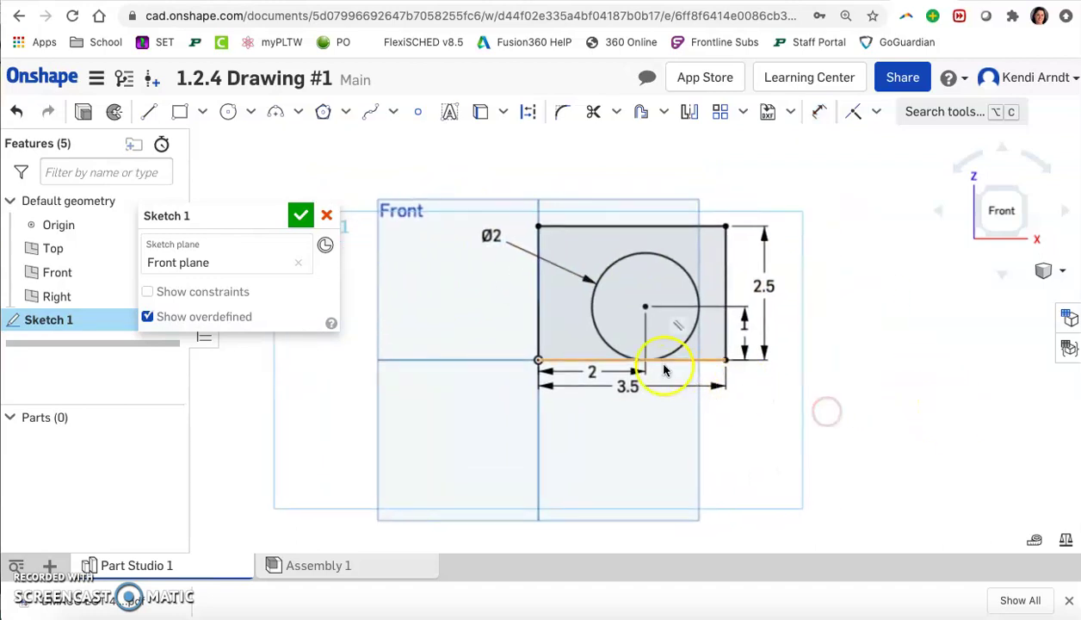
scroll(663, 370, up, 2)
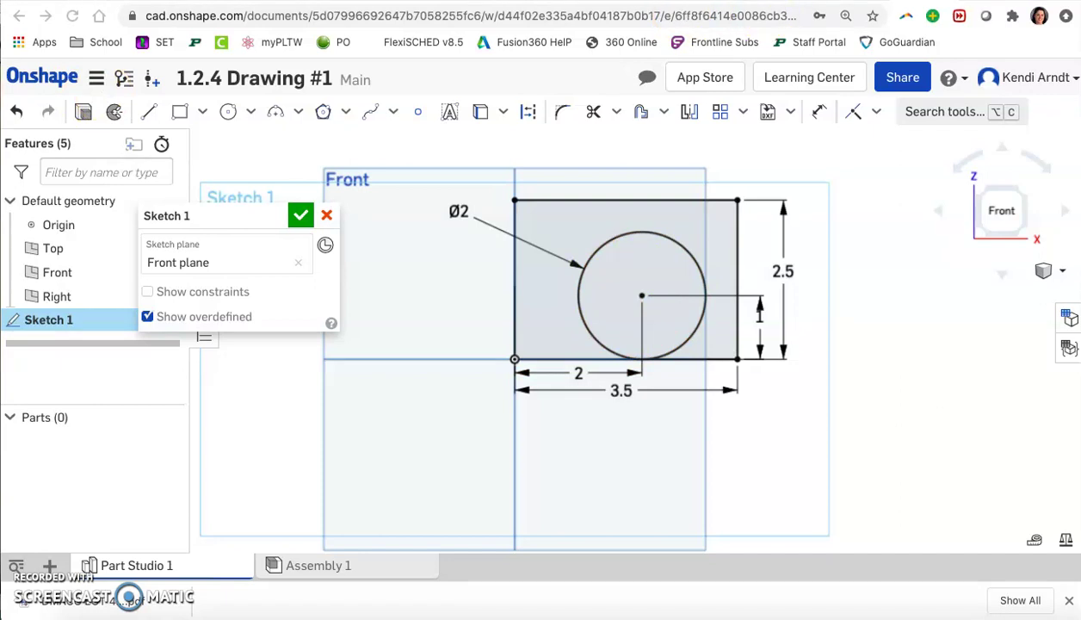
key(ctrl+Tab)
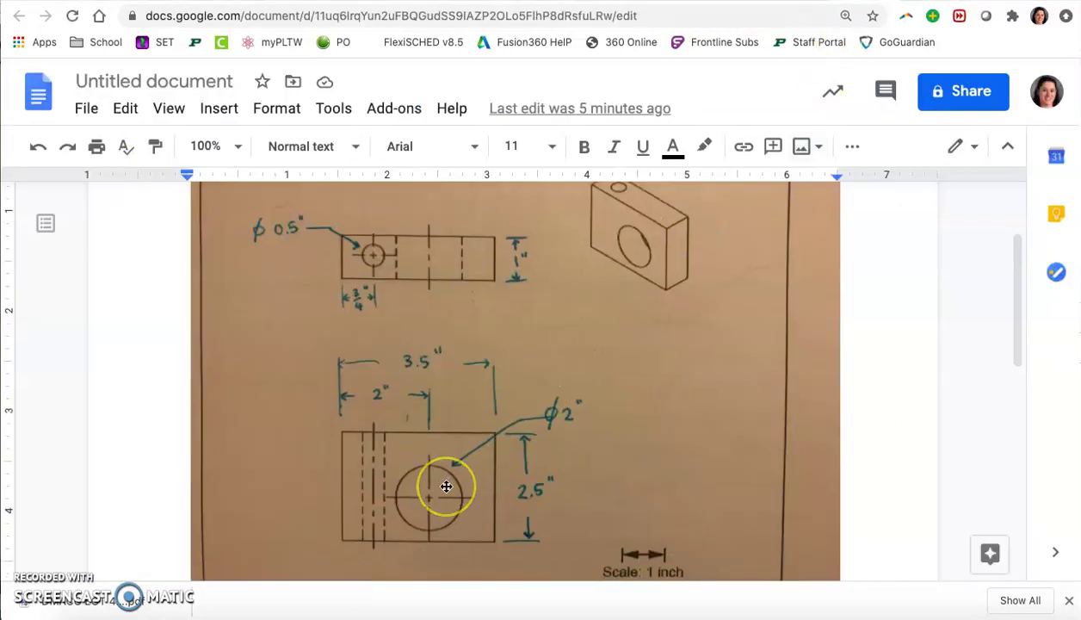
scroll(446, 486, down, 1)
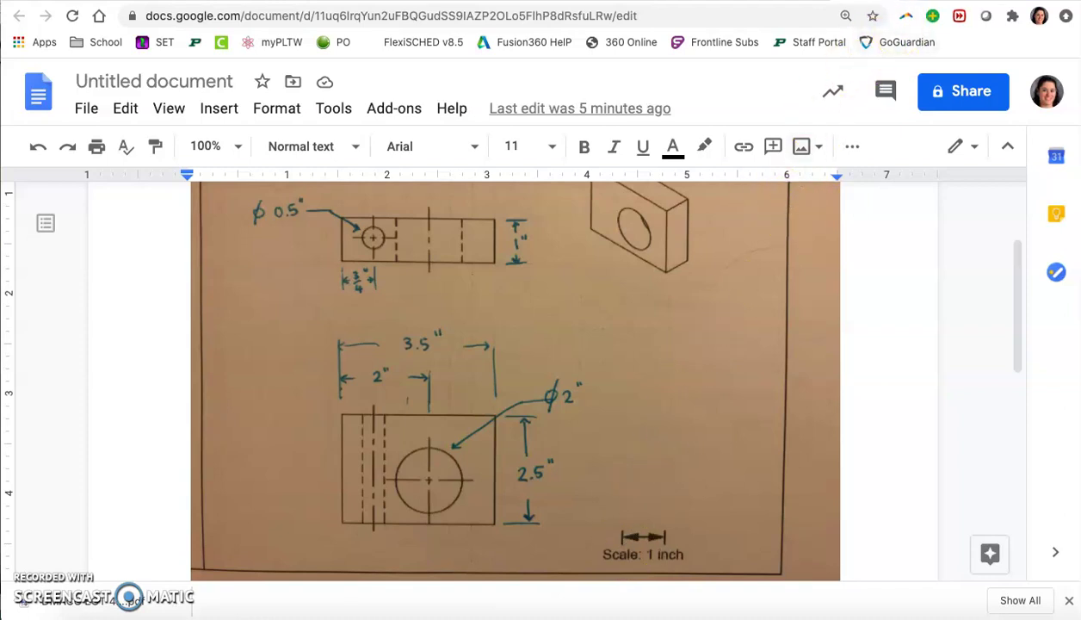
key(ctrl+Tab)
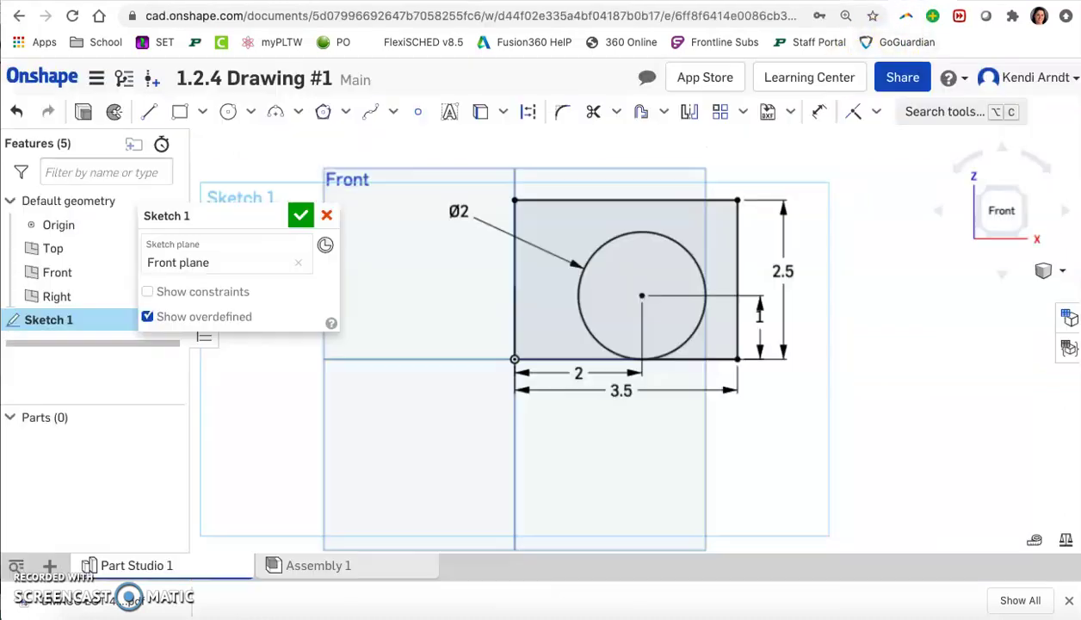
- Change the circle's diameter from 2 to 1.5 in and begin an extrude
double_click(459, 207)
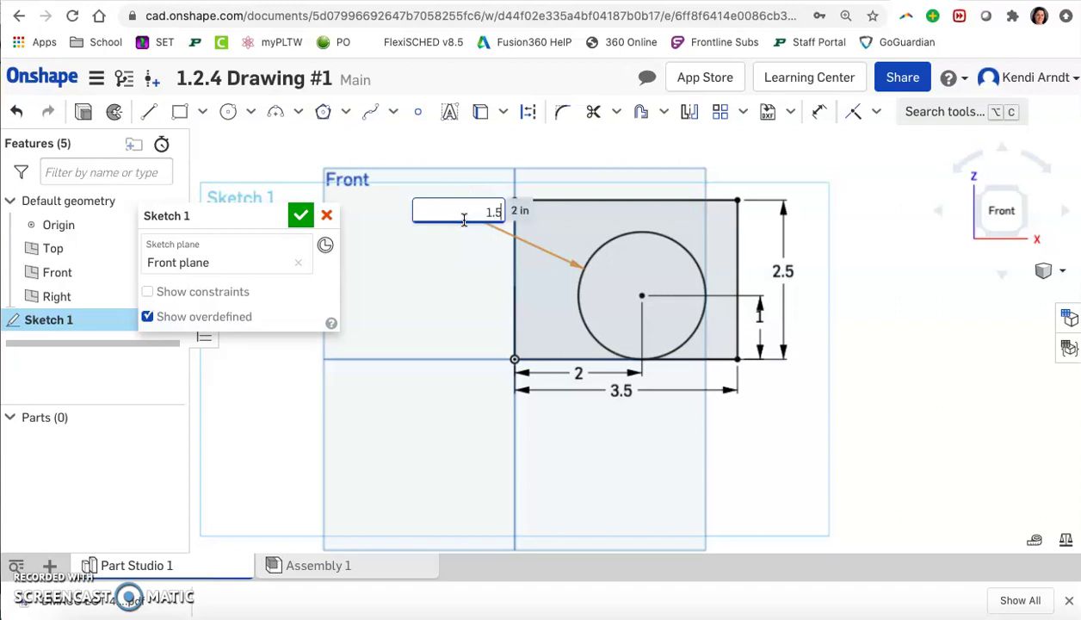
key(Return)
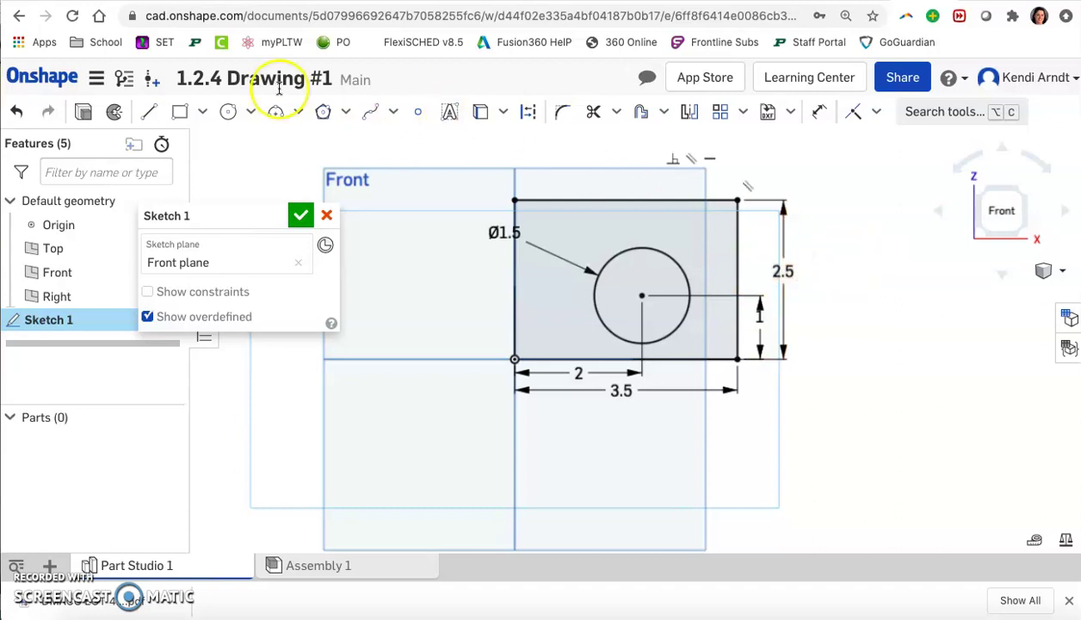
click(86, 113)
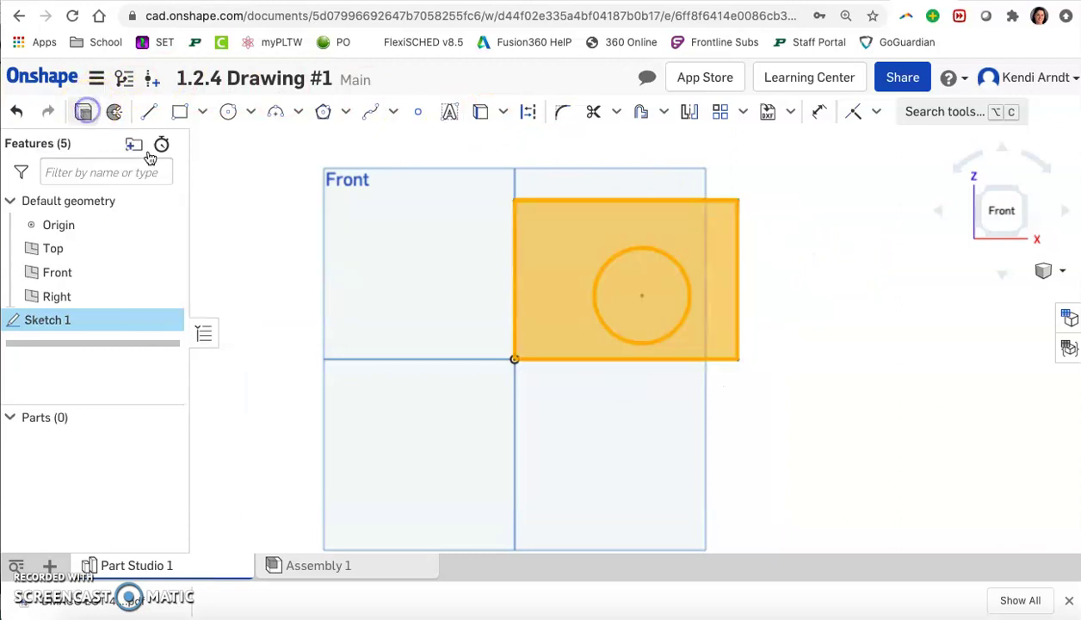
- Extrude the region around the hole 1 in deep into a block with a through-hole
click(573, 237)
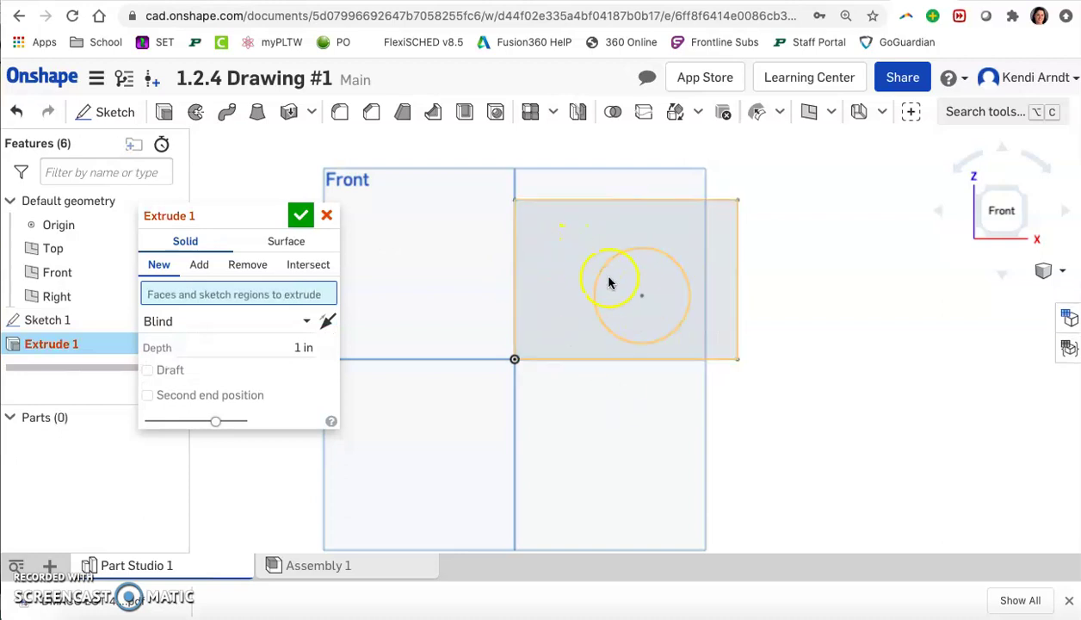
click(574, 237)
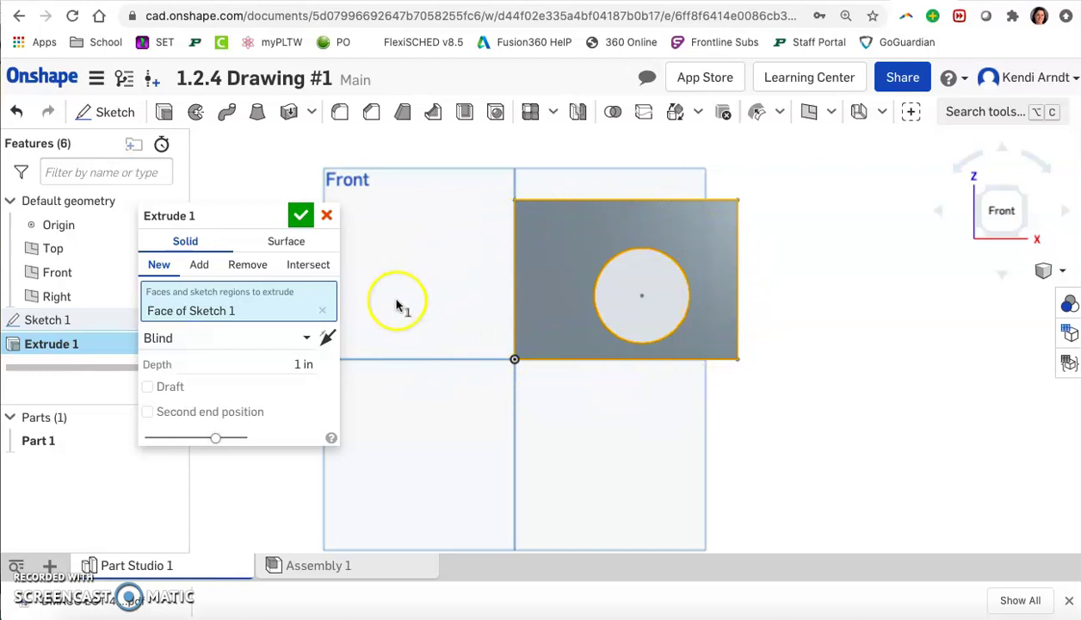
click(303, 363)
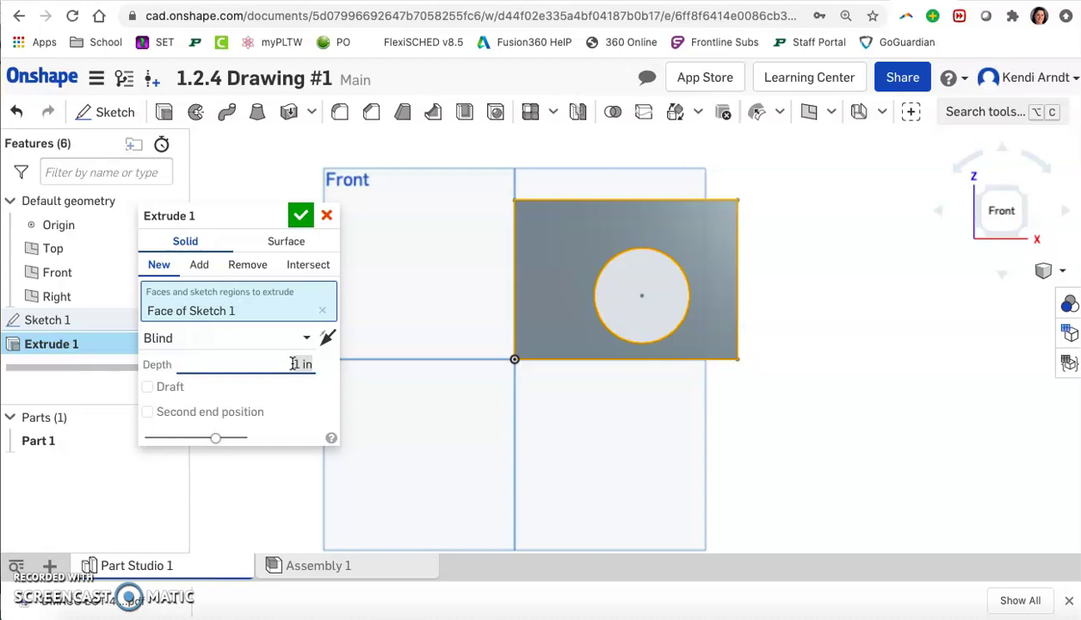
key(Return)
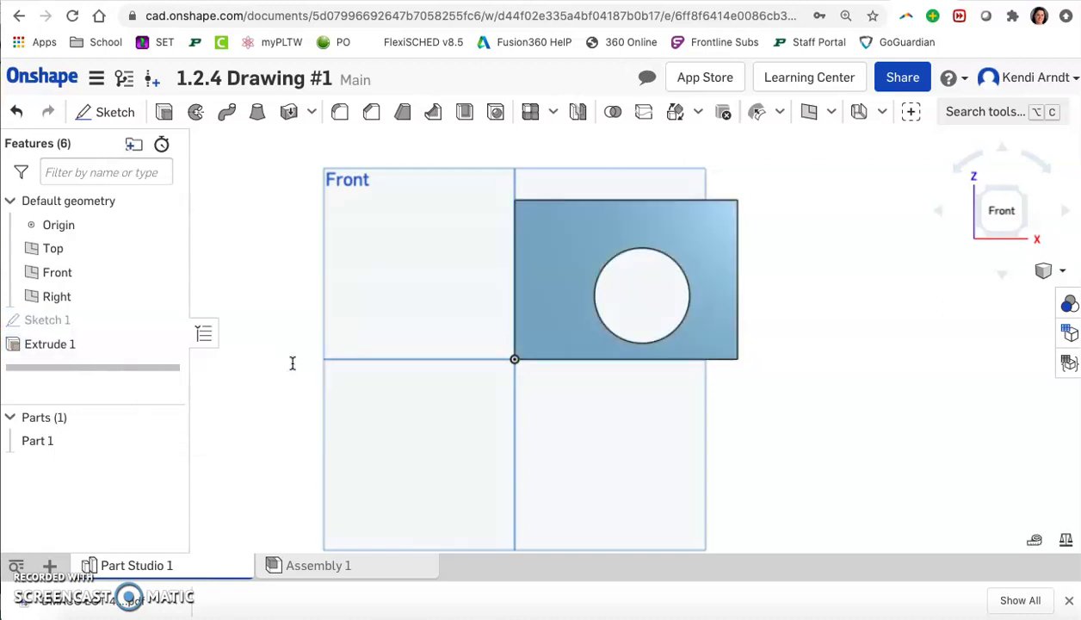
right_drag(863, 366, 807, 388)
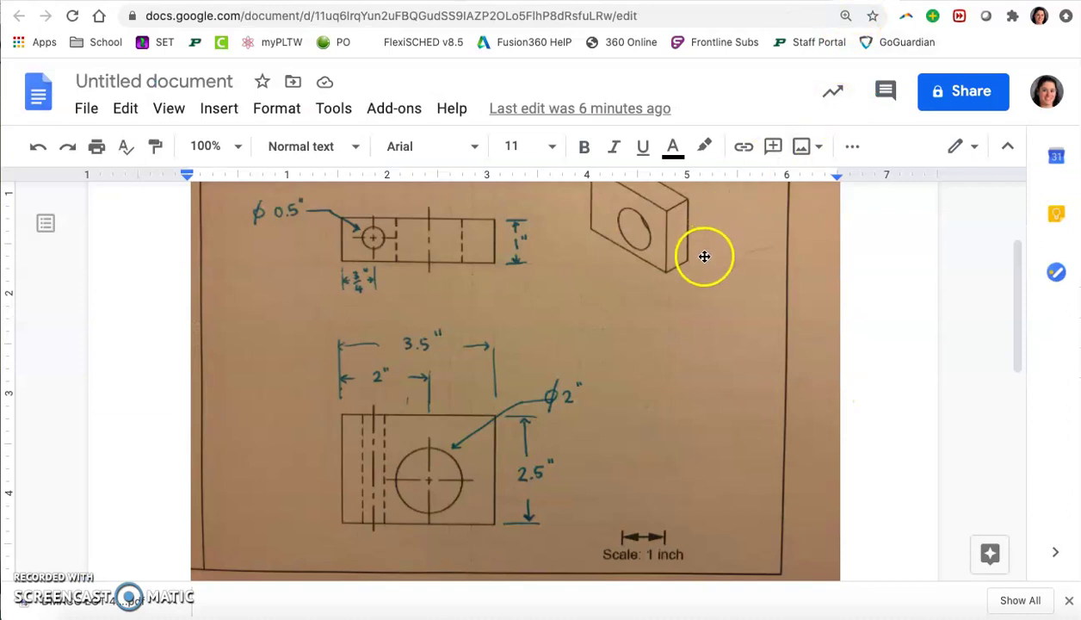
scroll(698, 258, up, 1)
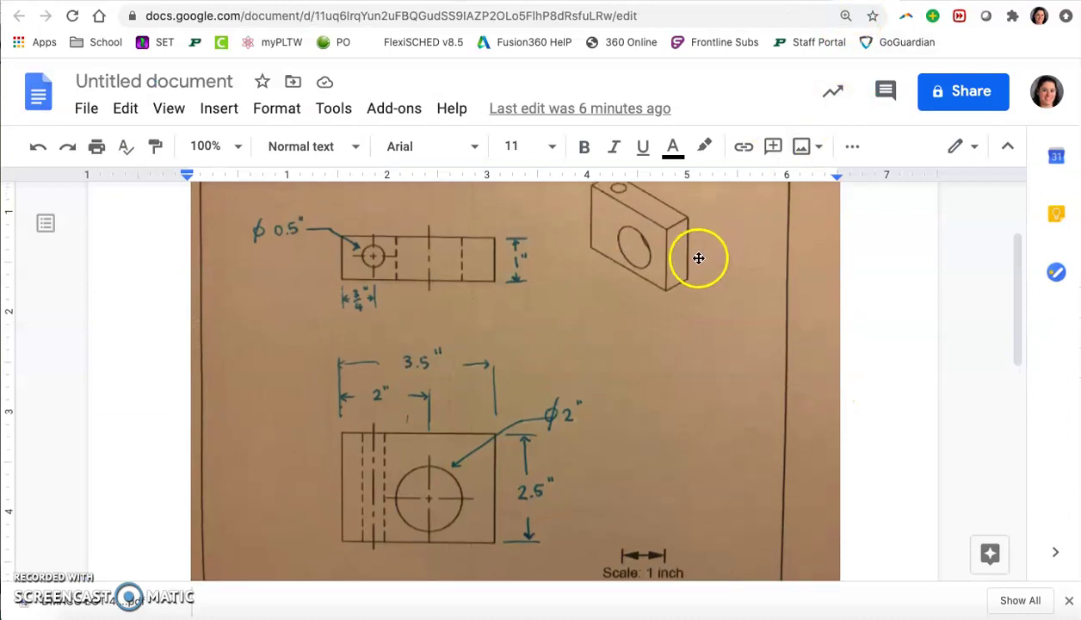
- Scroll the reference drawing to the top view showing the ø0.5 in hole
scroll(615, 258, up, 1)
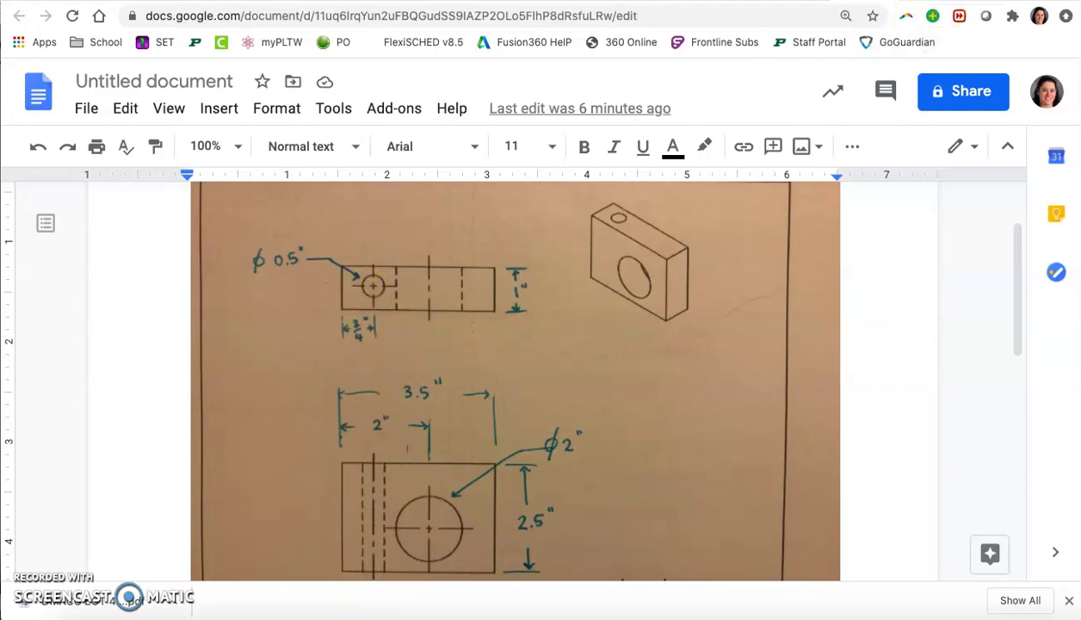
- Start a new sketch on the block's top face, viewed straight down
click(990, 4)
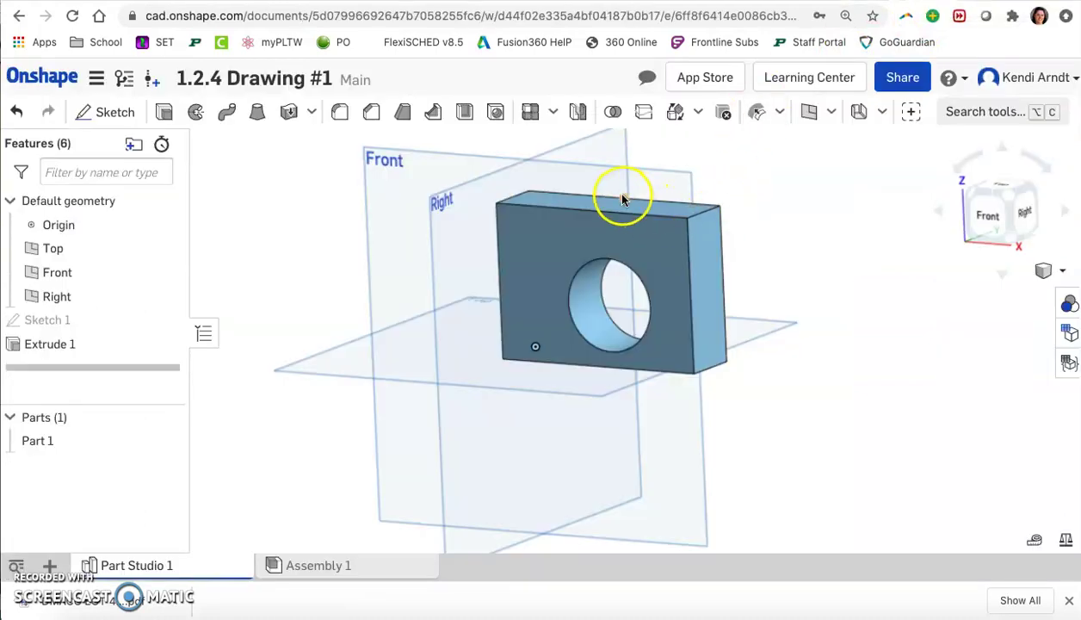
mouse_move(636, 224)
right_down()
mouse_move(667, 295)
mouse_move(650, 271)
right_up()
click(590, 168)
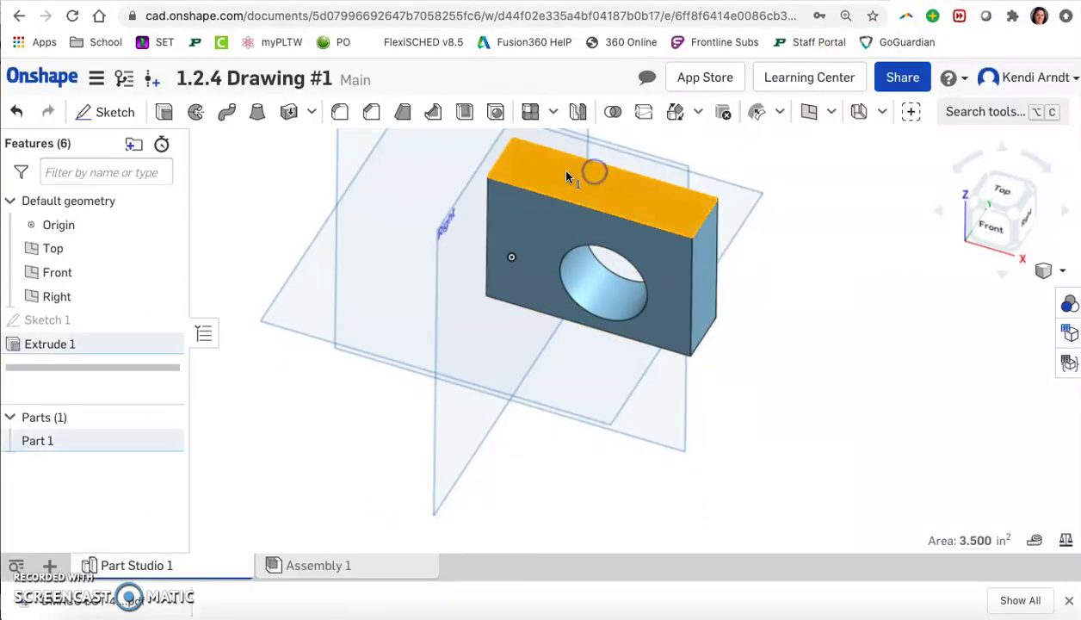
click(118, 110)
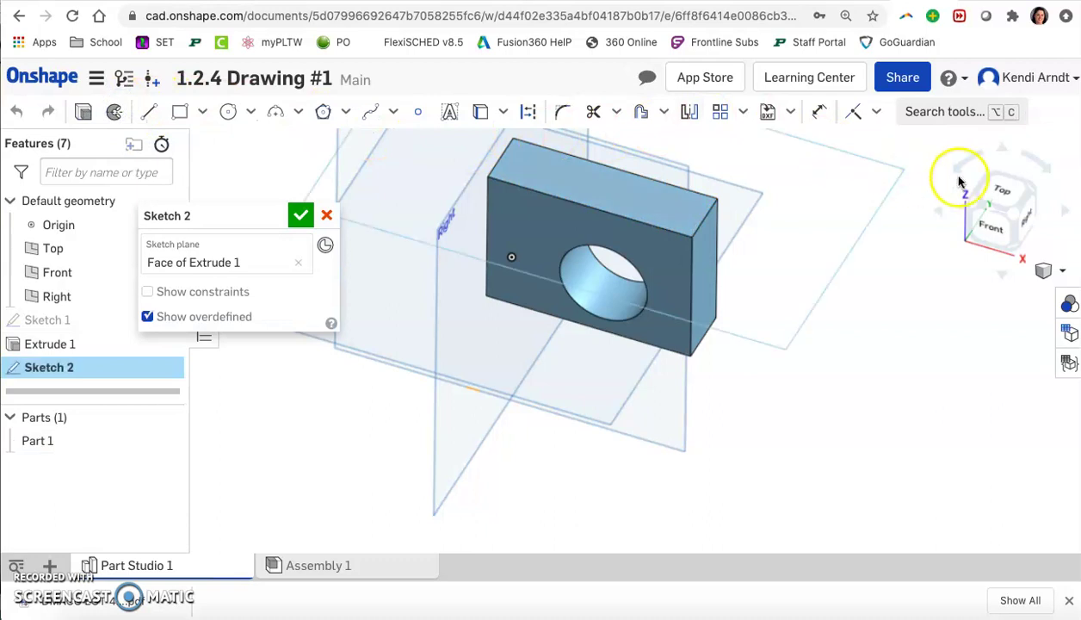
click(1000, 191)
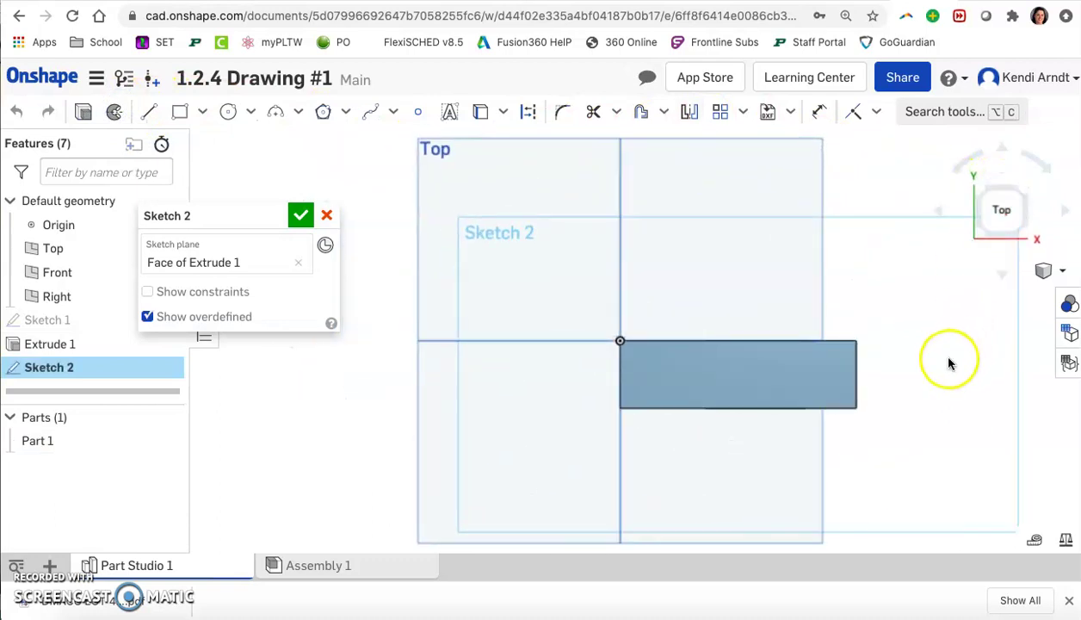
middle_drag(878, 364, 769, 290)
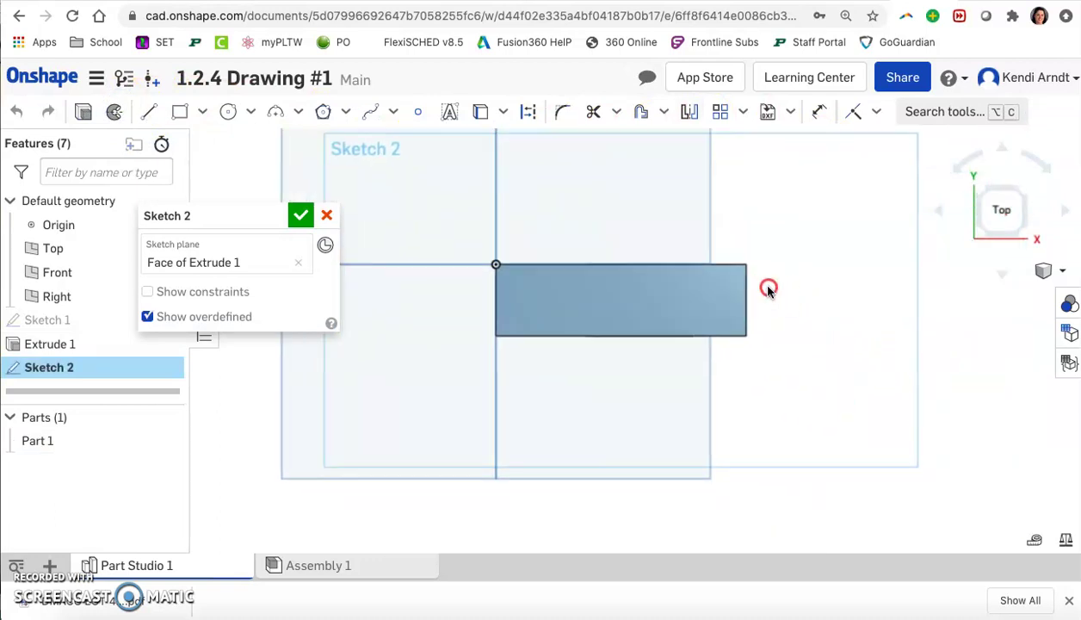
- Draw a small circle on the top face for the hole
click(228, 111)
click(550, 297)
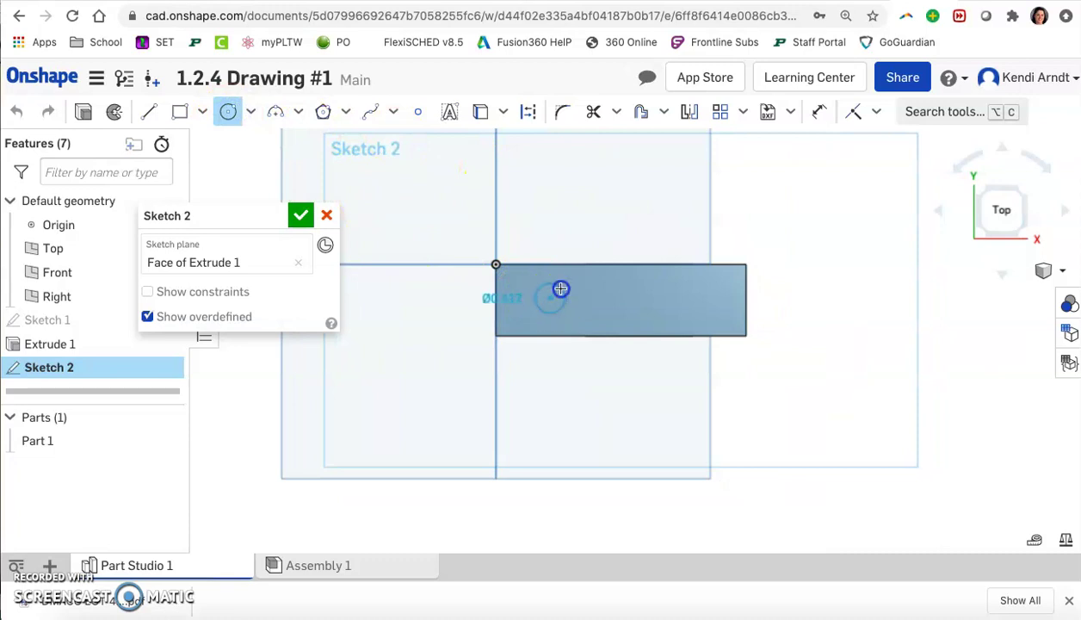
click(560, 288)
key(Escape)
click(565, 230)
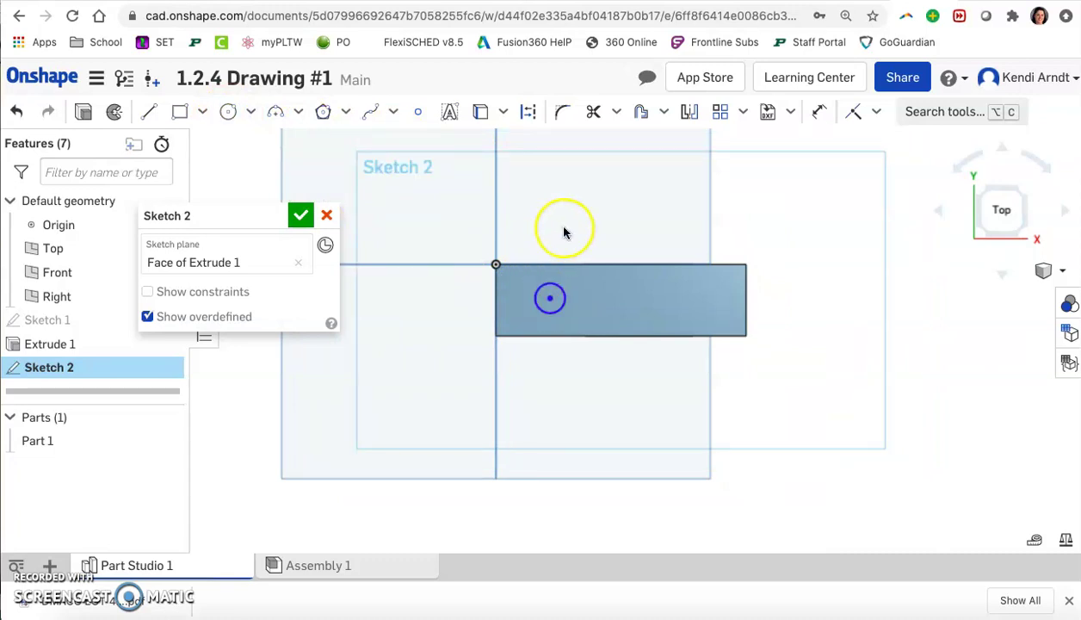
- Dimension the circle to a 0.5 in diameter, then view the reference drawing
key(d)
drag(550, 292, 612, 234)
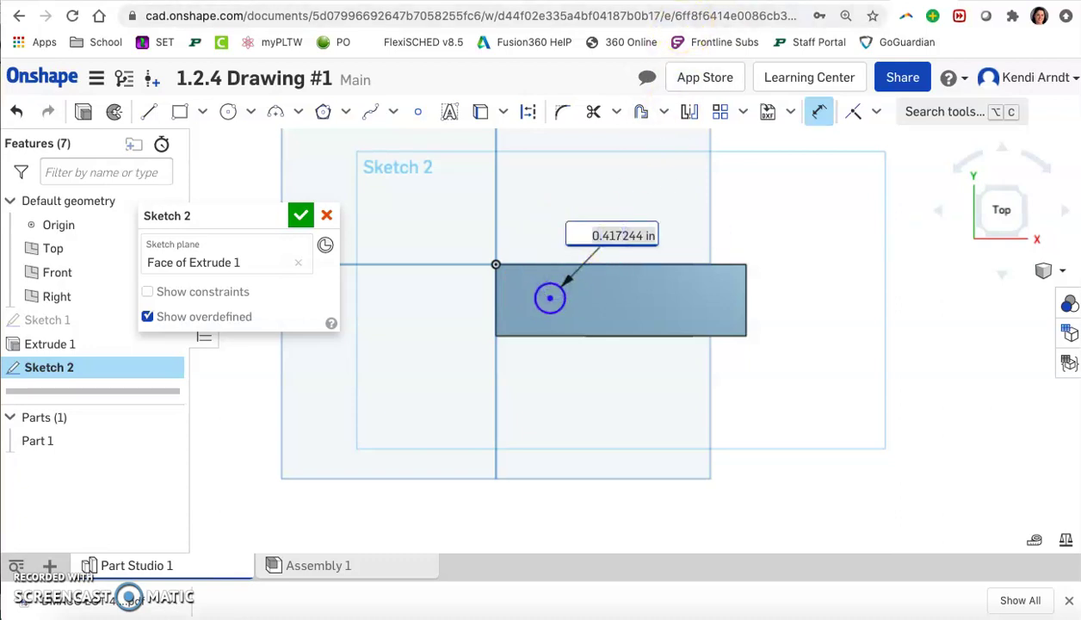
key(ctrl+Tab)
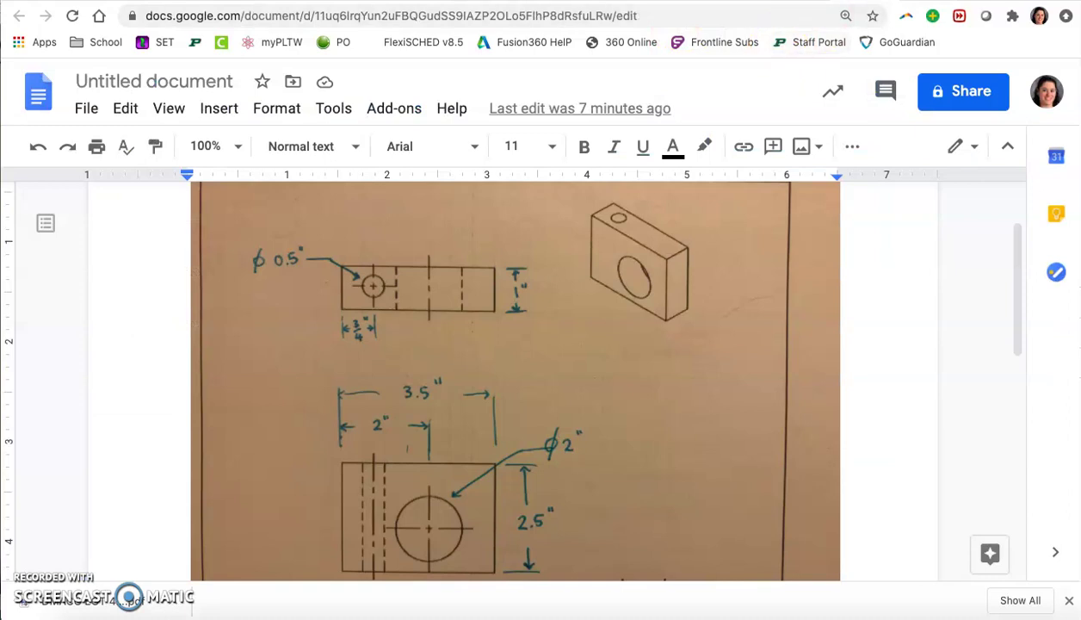
key(ctrl+shift+Tab)
key(BackSpace)
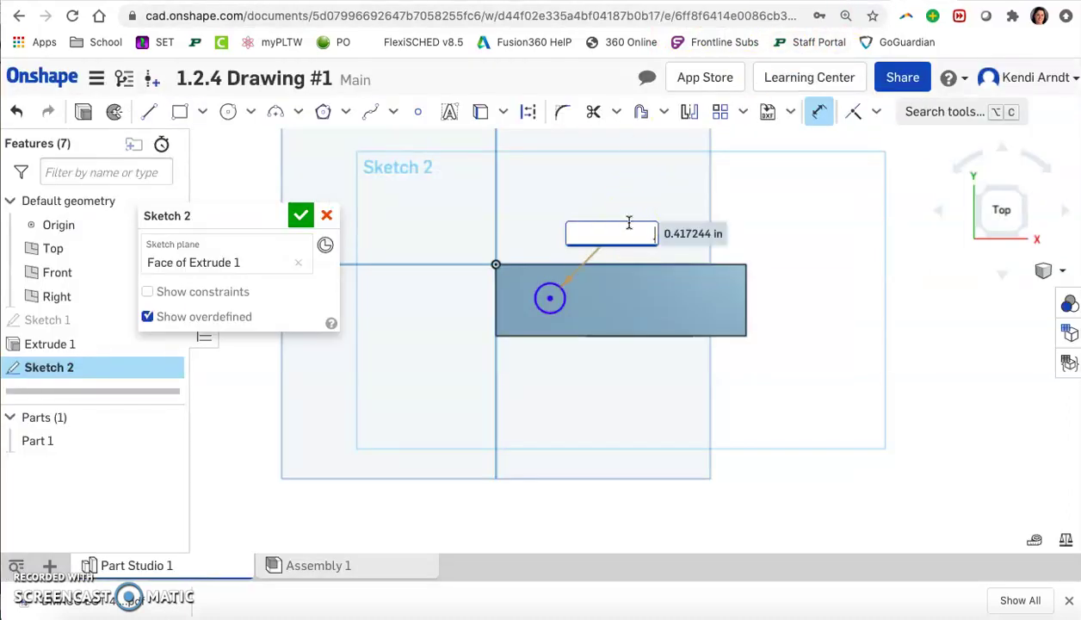
text(.5)
key(Return)
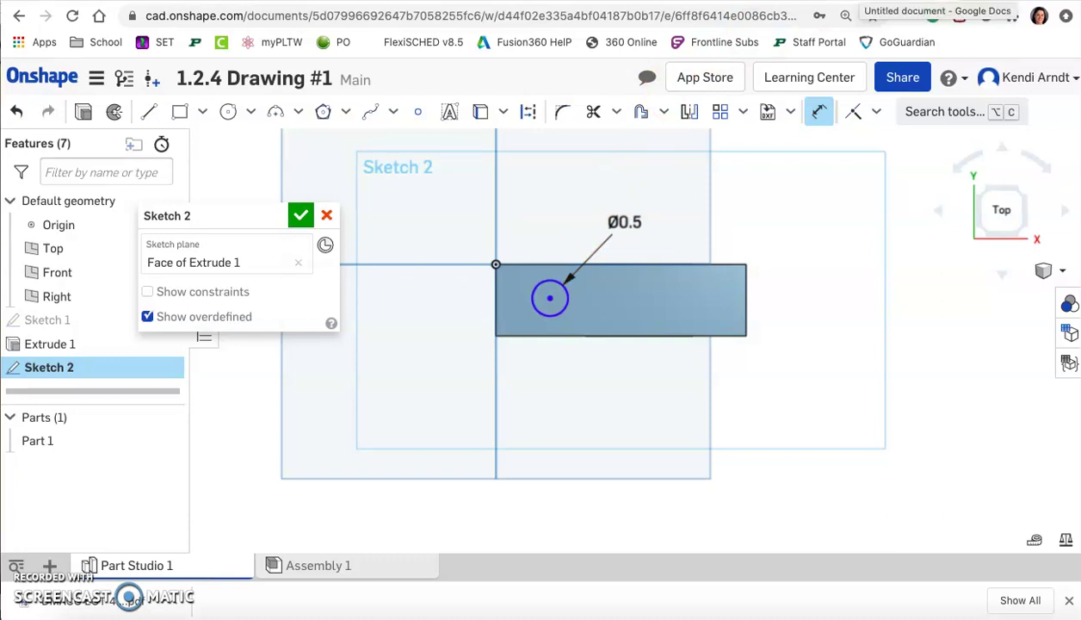
click(929, 4)
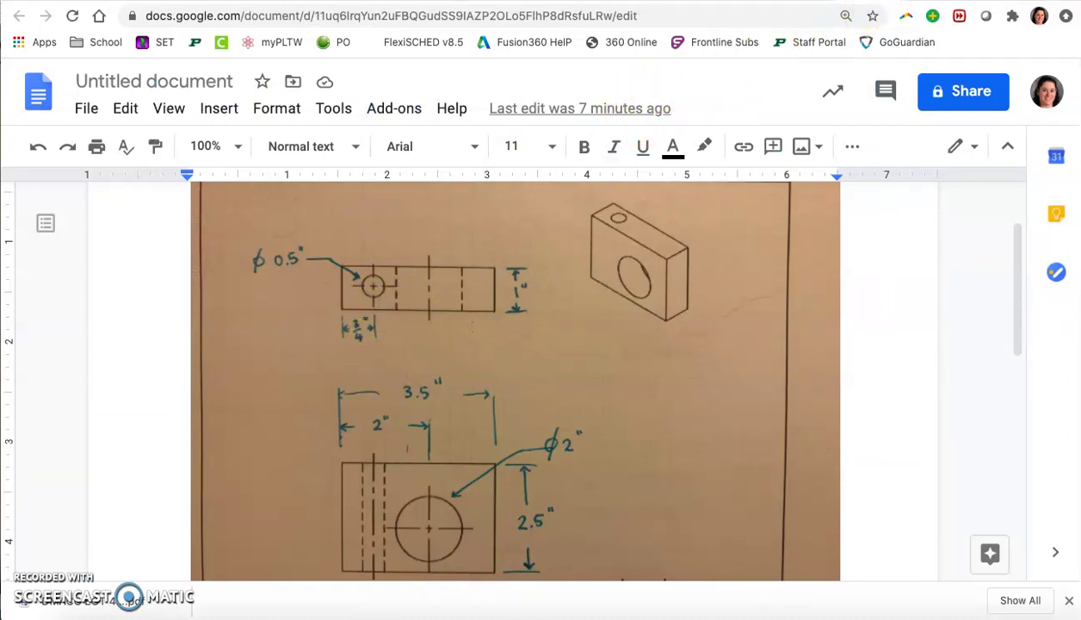
- Return to the Onshape top-face sketch holding the ø0.5 circle
key(ctrl+shift+Tab)
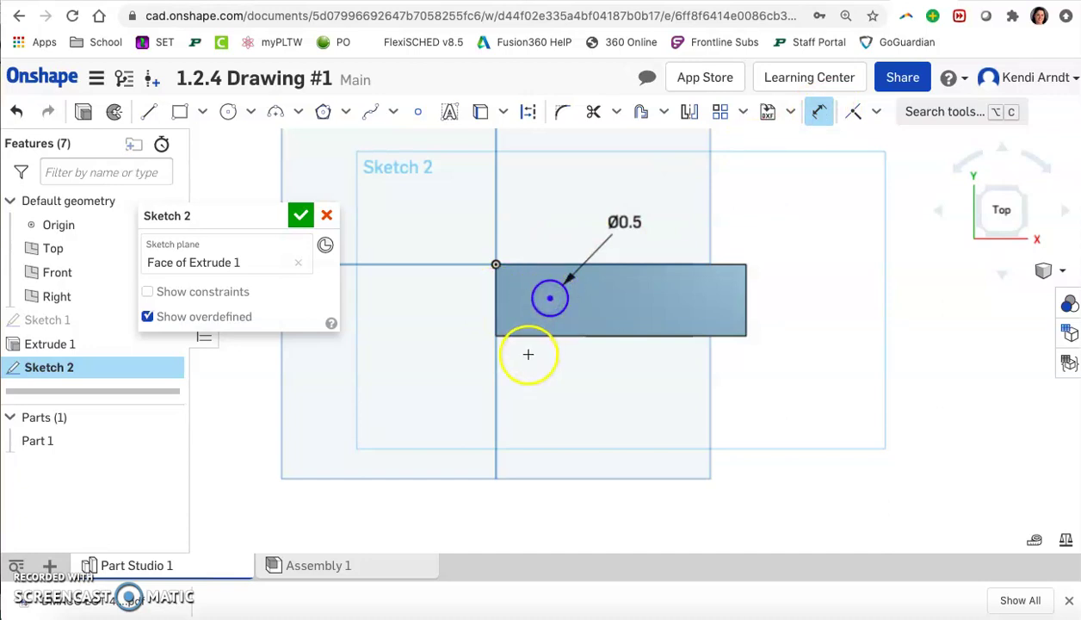
- Dimension the hole centre 3/4 in (0.75) from the block's left edge
click(495, 317)
click(537, 312)
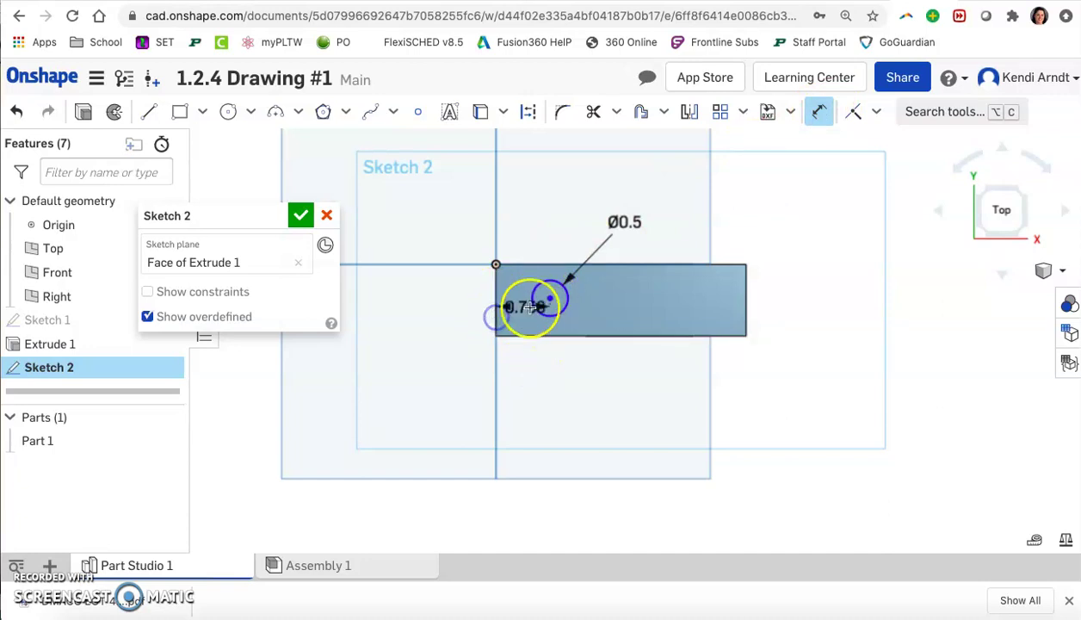
click(523, 351)
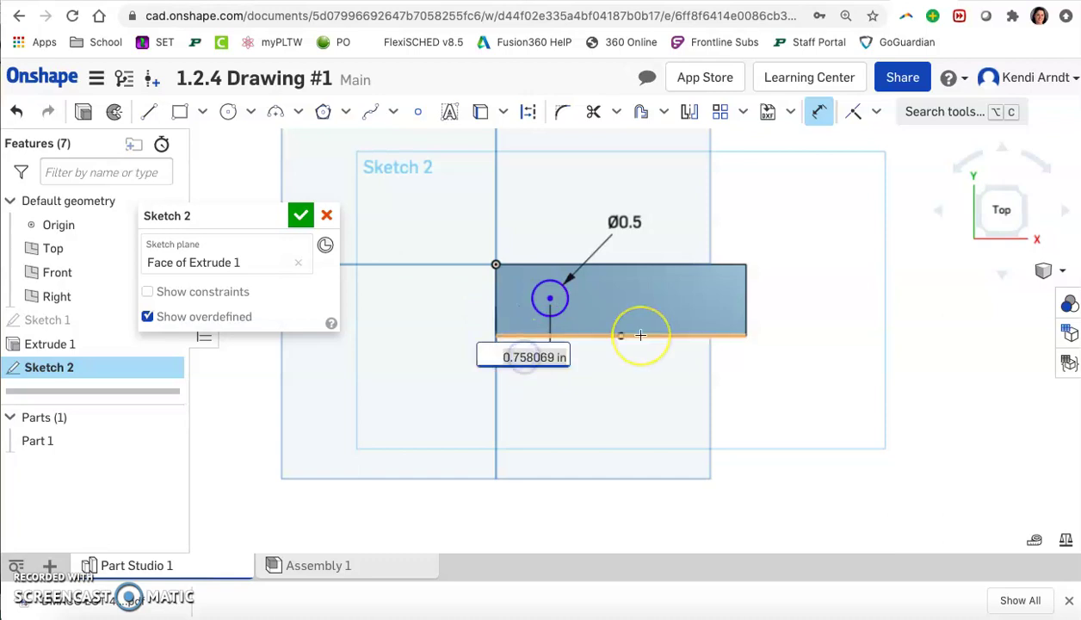
key(BackSpace)
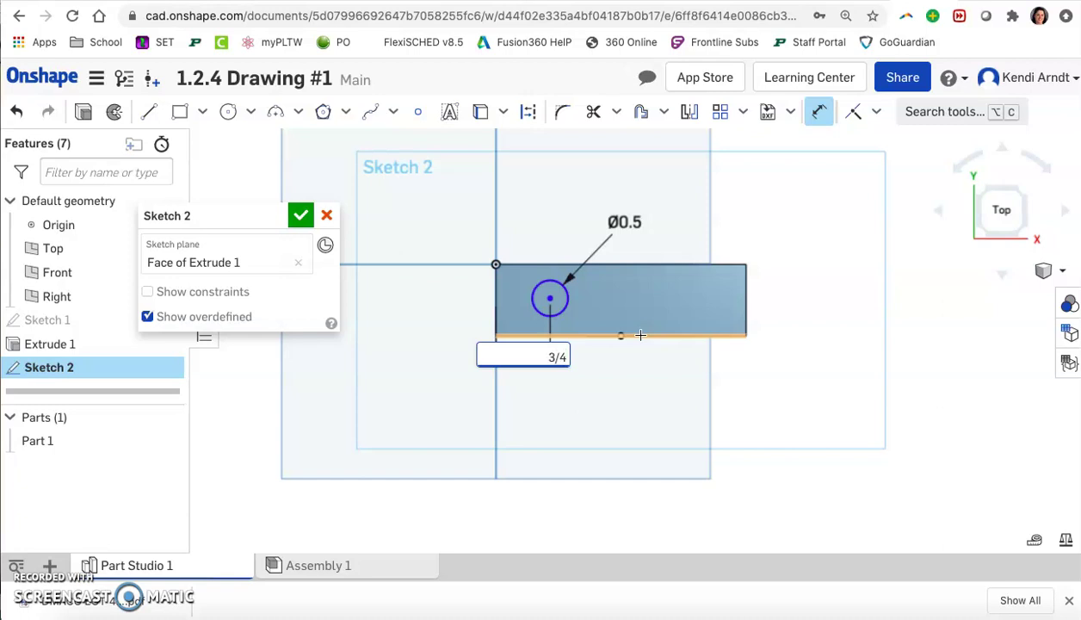
text(3/4)
key(Return)
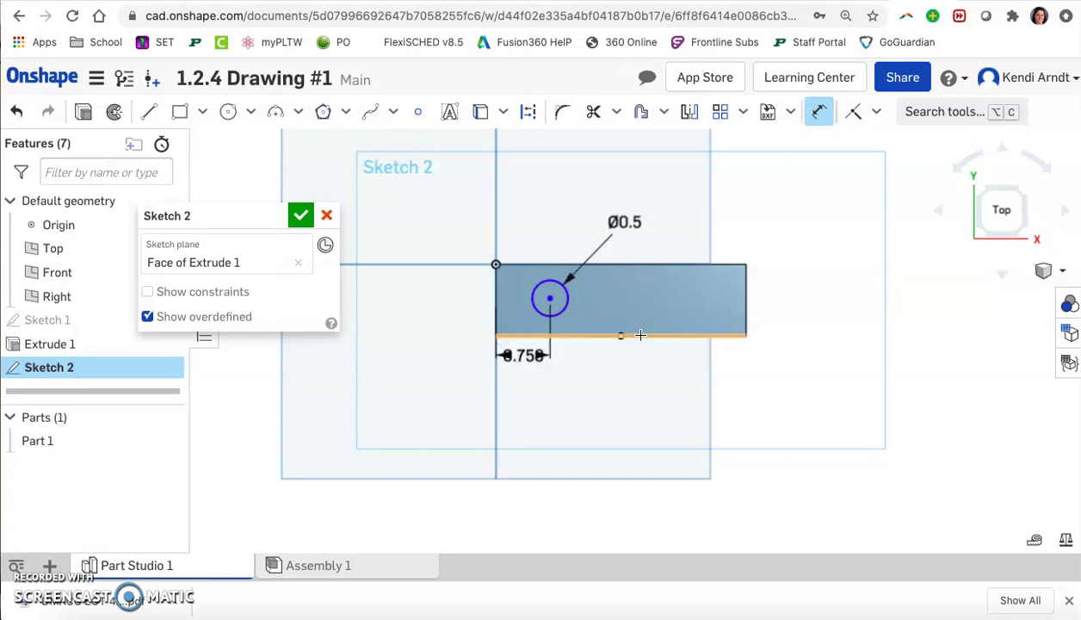
click(534, 356)
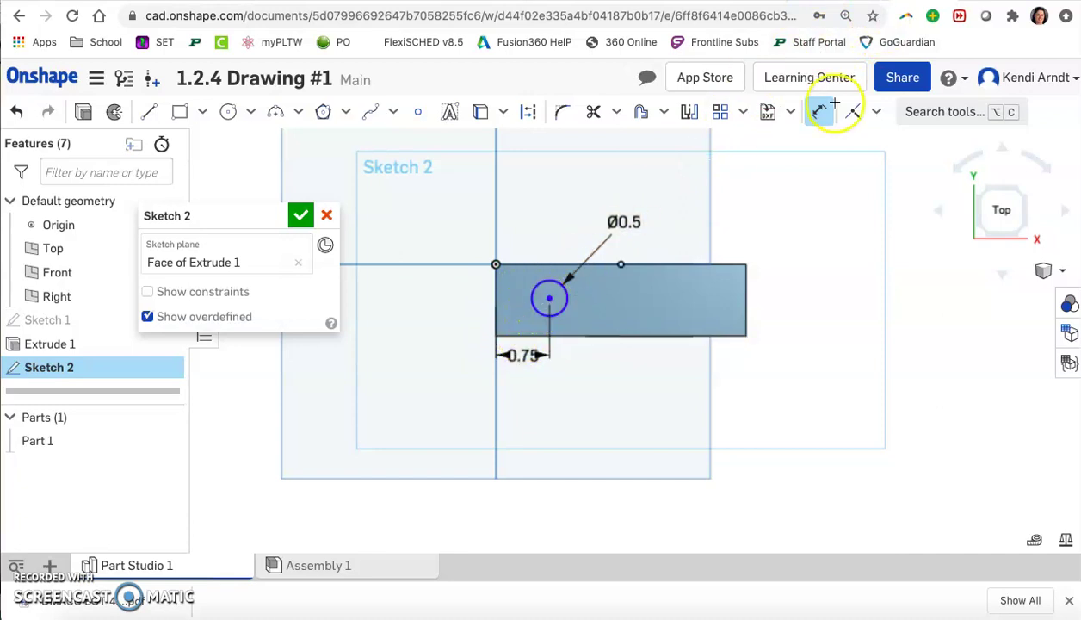
- After checking the reference drawing, dimension the hole centre 0.5 in from the lower edge
click(904, 4)
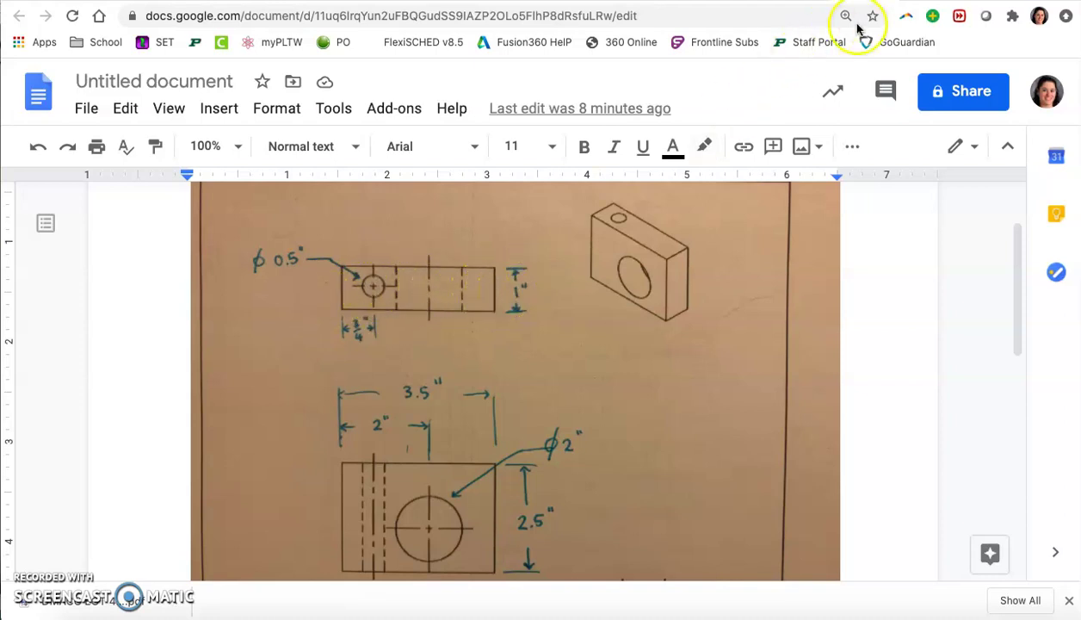
key(ctrl+Tab)
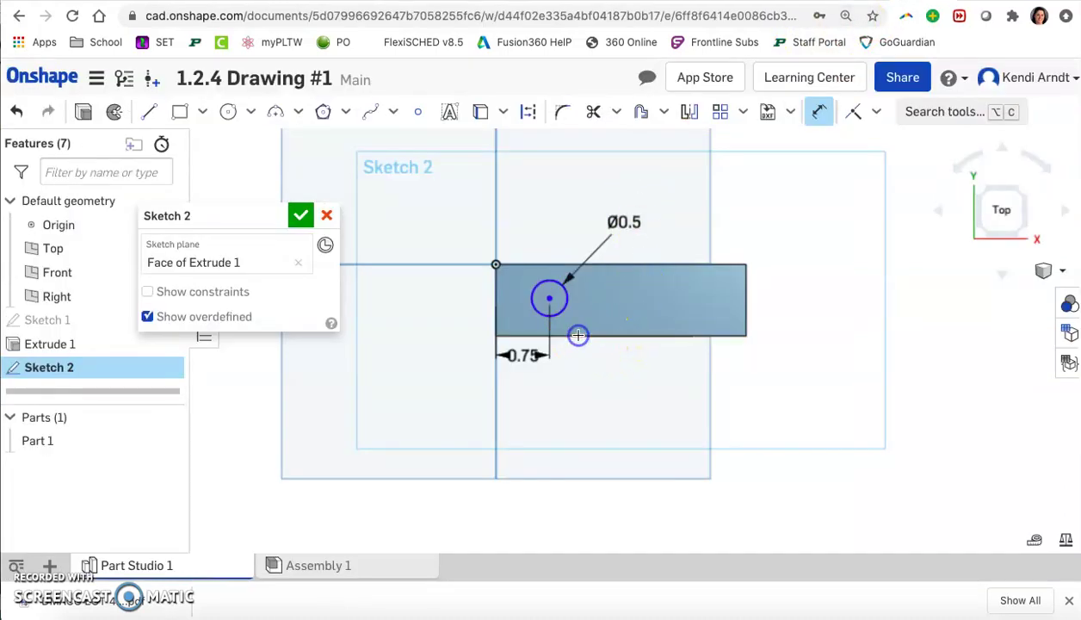
click(549, 299)
click(456, 310)
key(BackSpace)
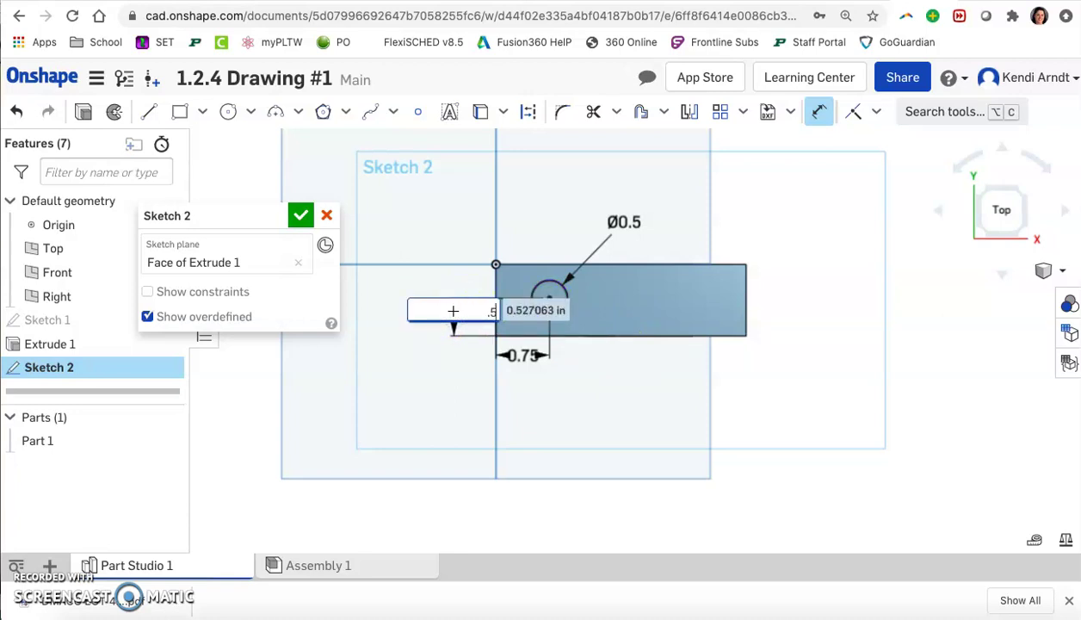
key(Return)
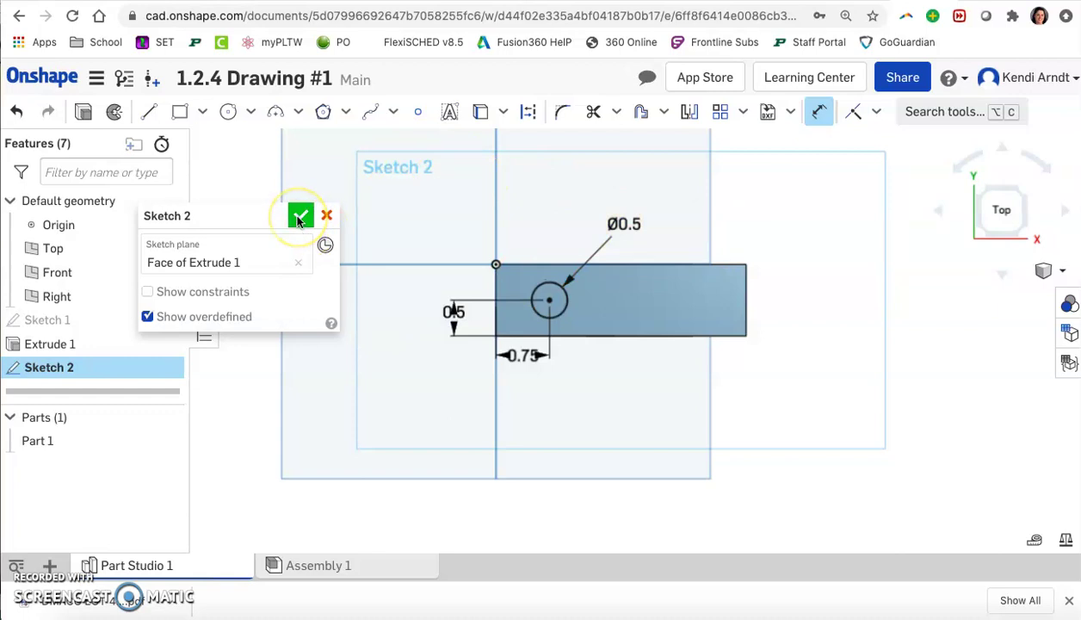
- Accept Sketch 2 and orbit the view toward the block's front face
click(299, 217)
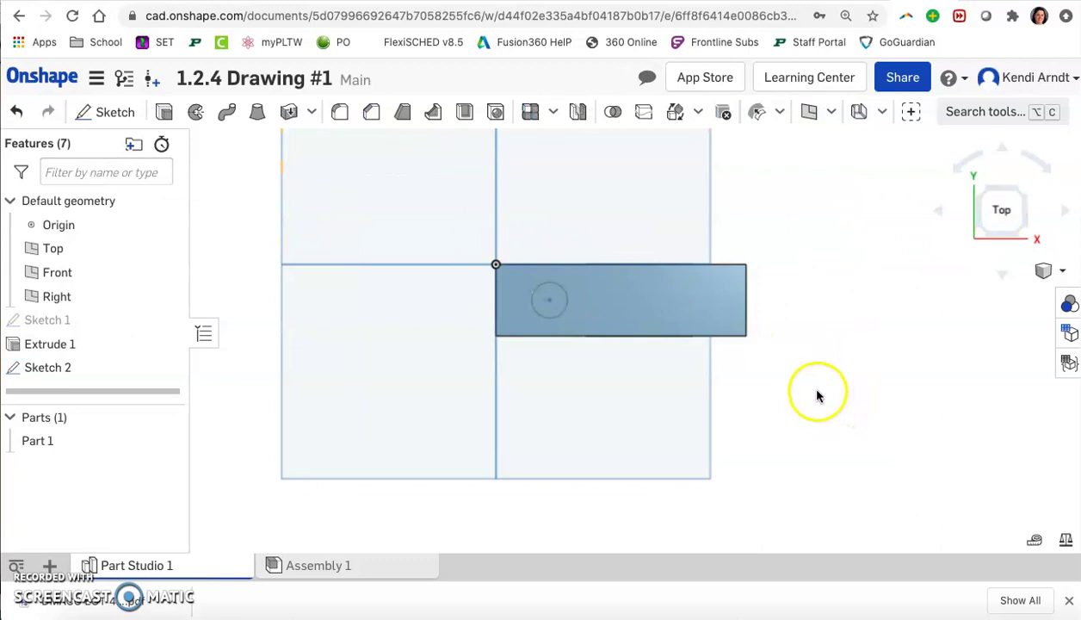
right_drag(816, 401, 817, 376)
click(560, 294)
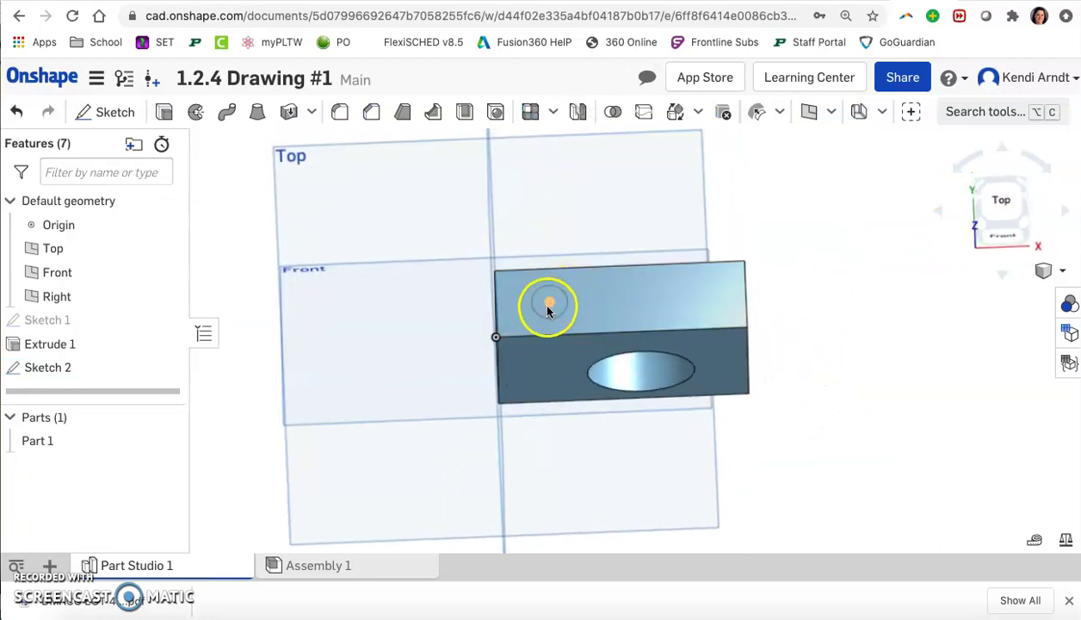
- Extrude the top-face circle as a Remove cut with end type Through all
click(165, 116)
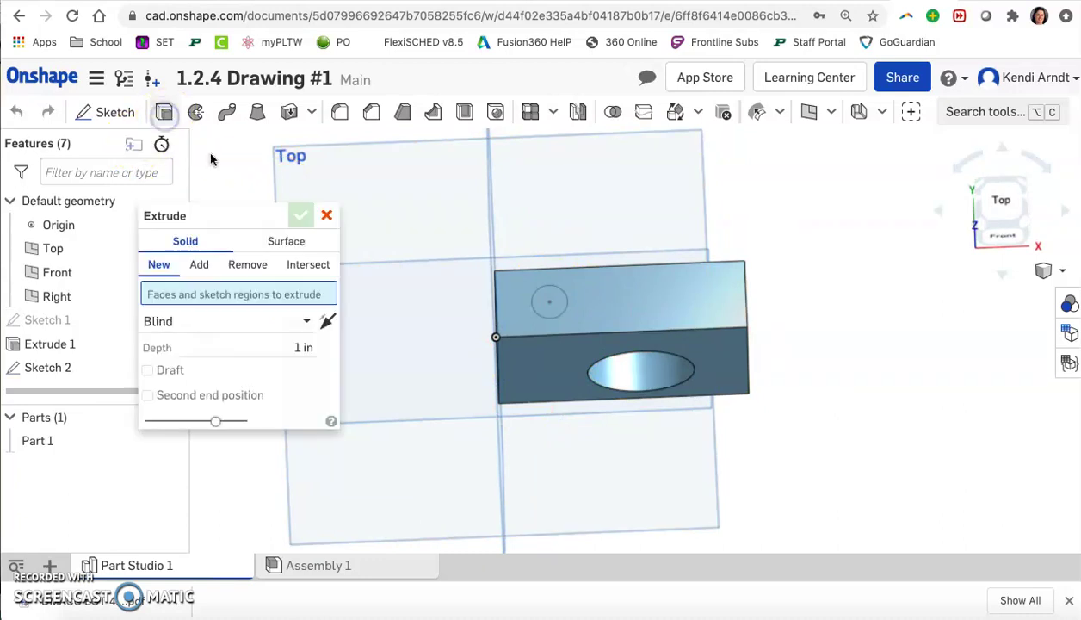
click(558, 301)
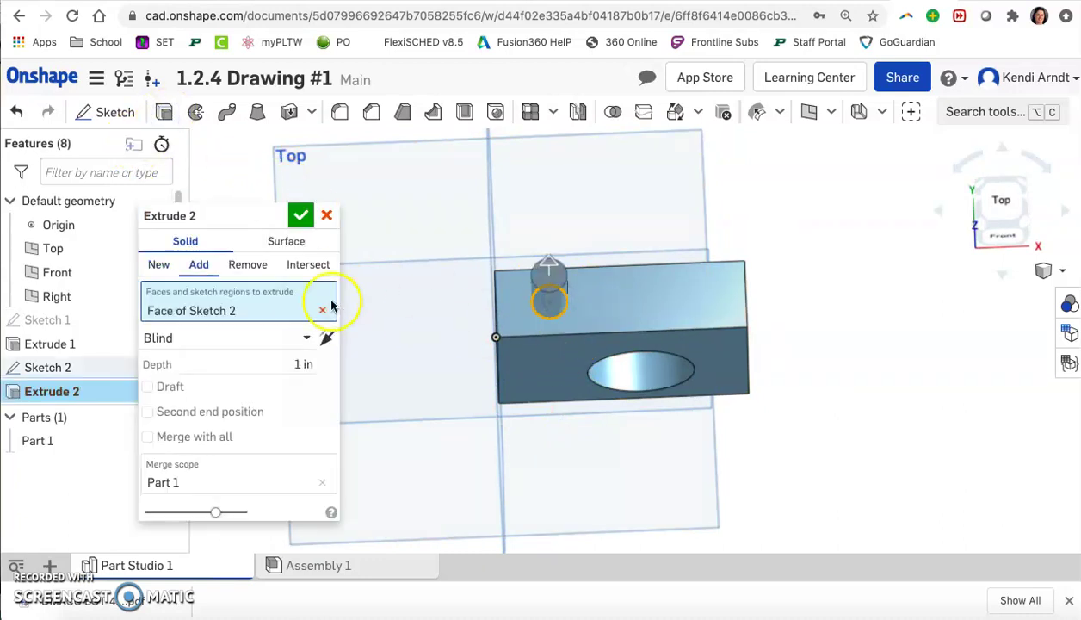
click(252, 266)
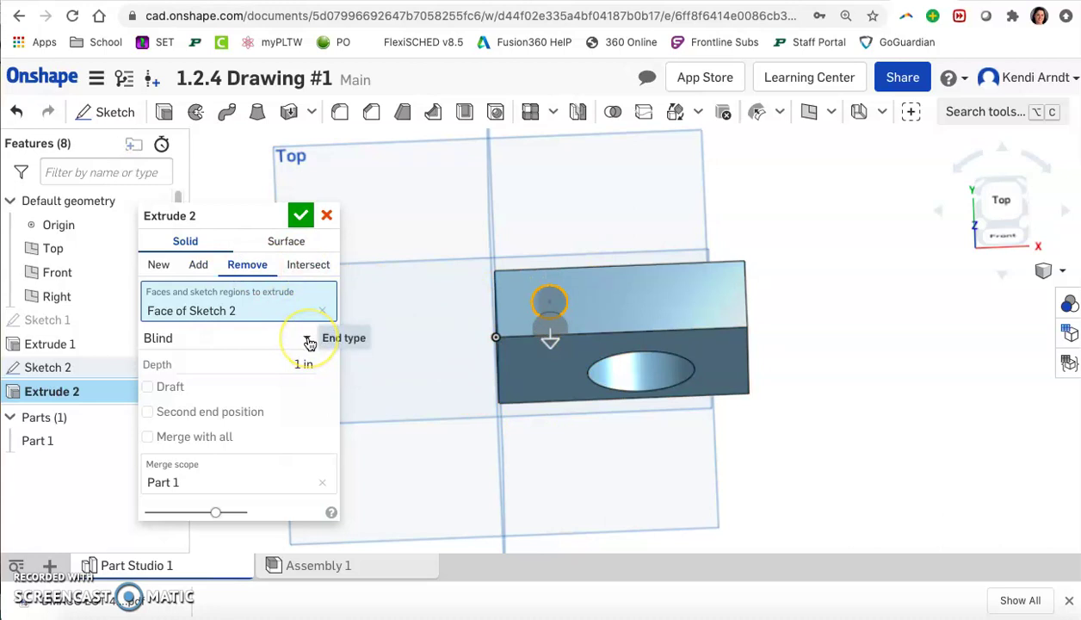
click(308, 341)
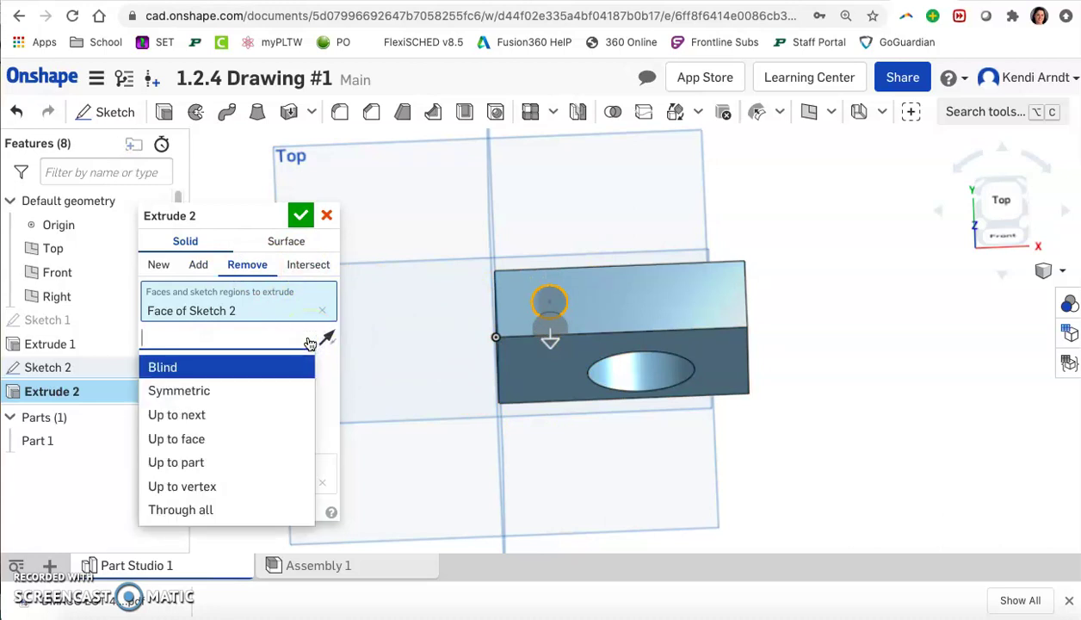
click(229, 515)
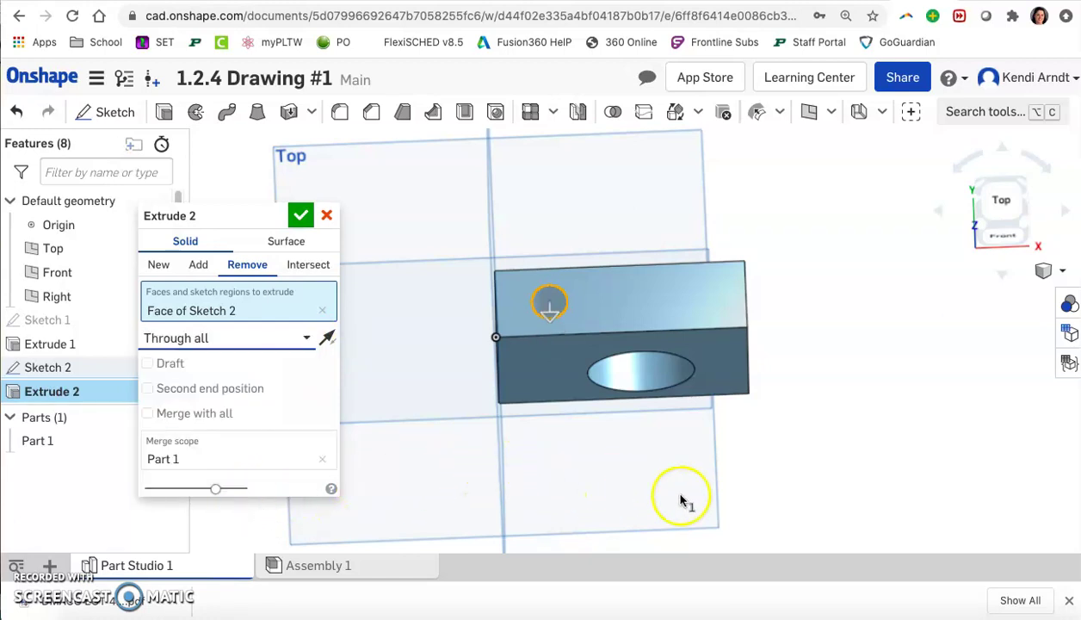
right_drag(808, 469, 800, 404)
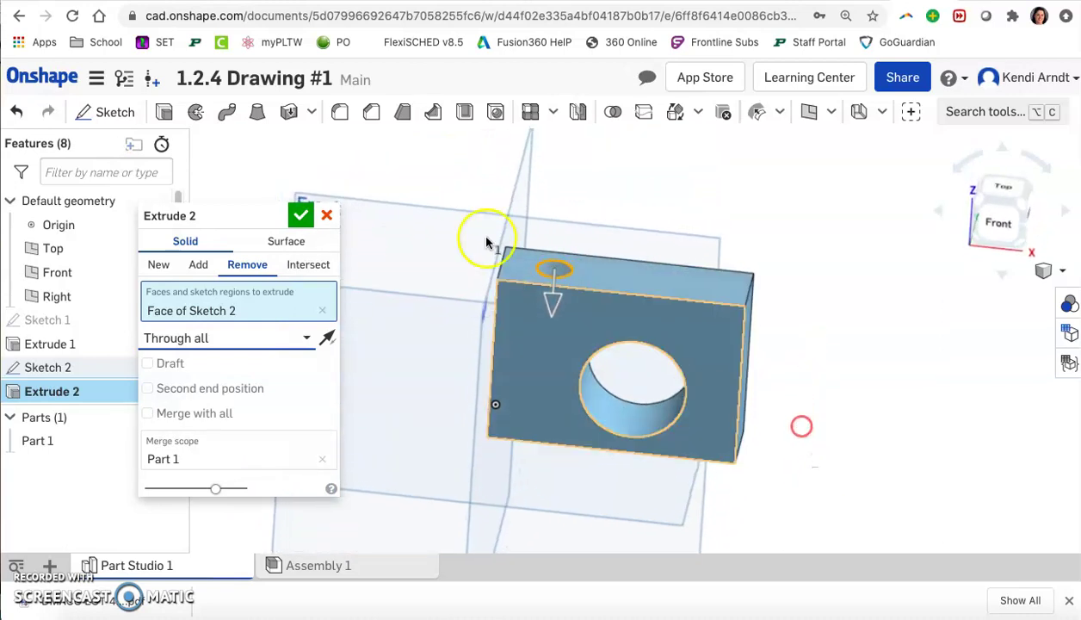
click(299, 216)
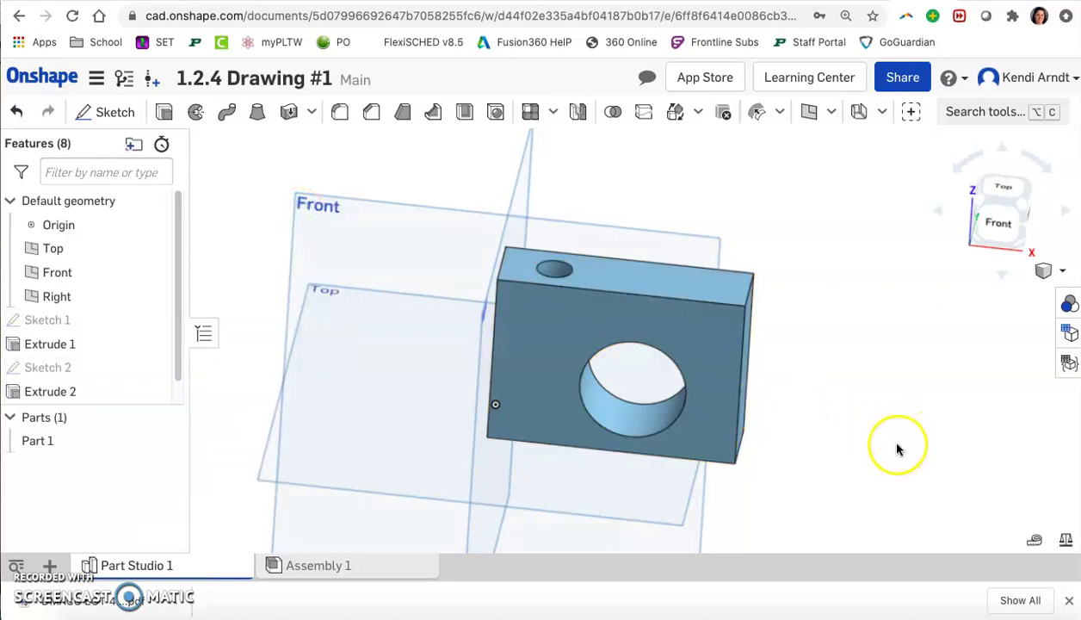
right_drag(888, 448, 877, 445)
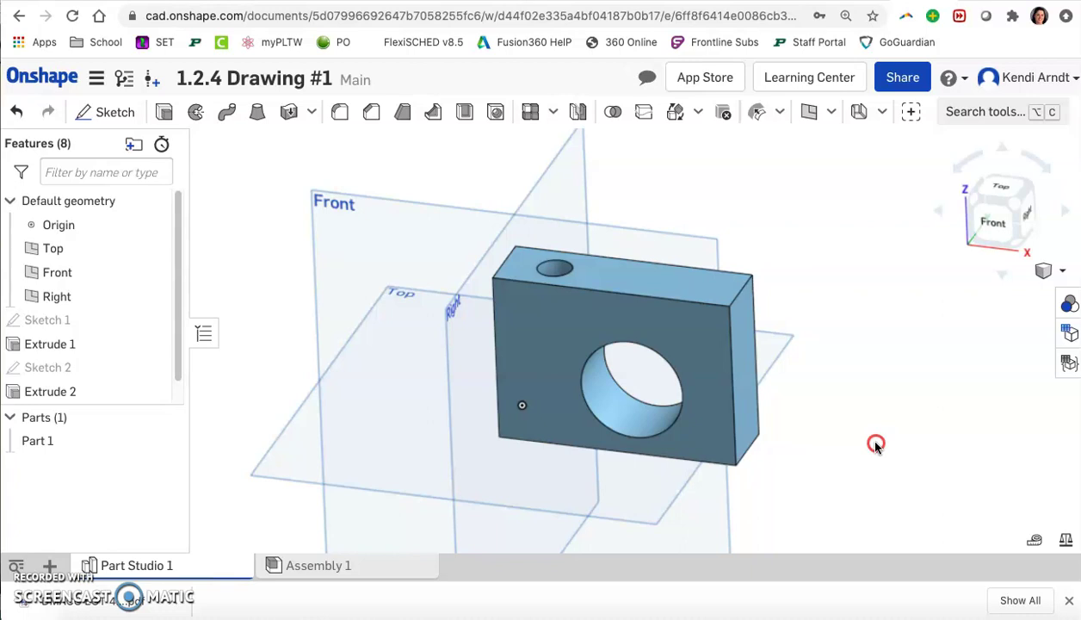